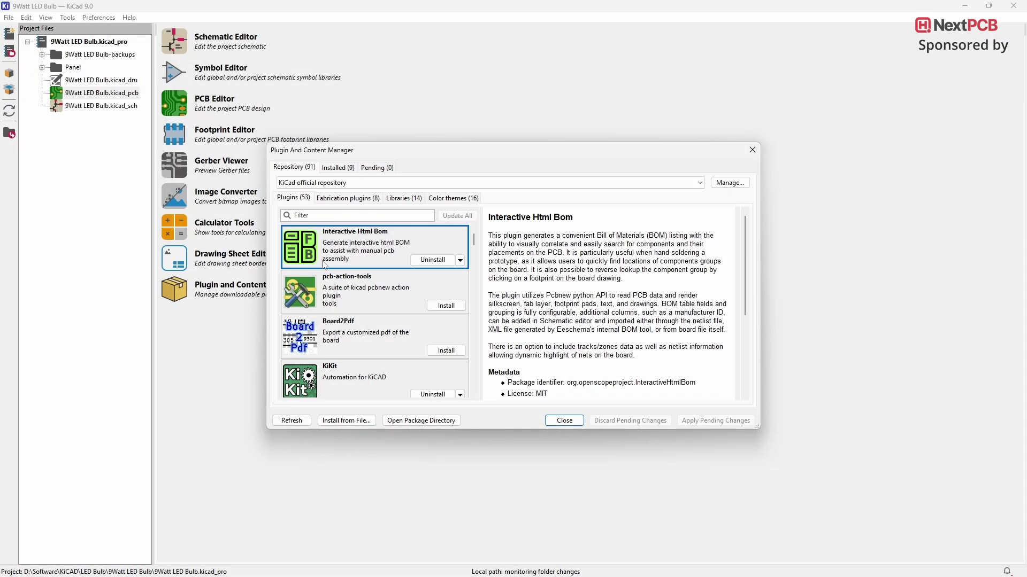
Scroll the Plugins list down to the Bulk hide silkscreen designators plugin.
scroll(474, 277, "down", 10)
left_click_drag(473, 277, 476, 300)
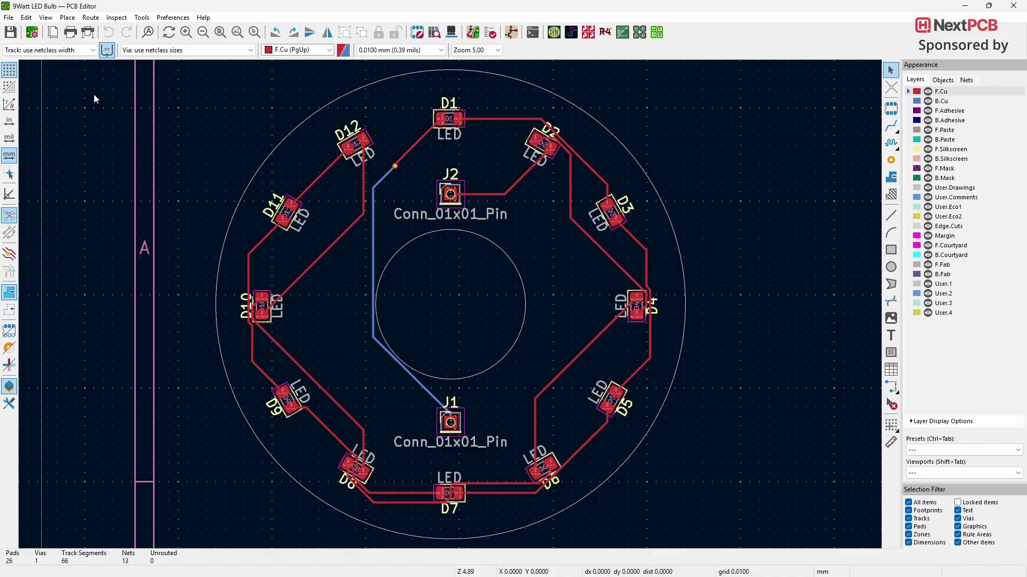
Hide and restore the F.Silkscreen layer, then box-select the whole LED bulb board.
left_click(927, 150)
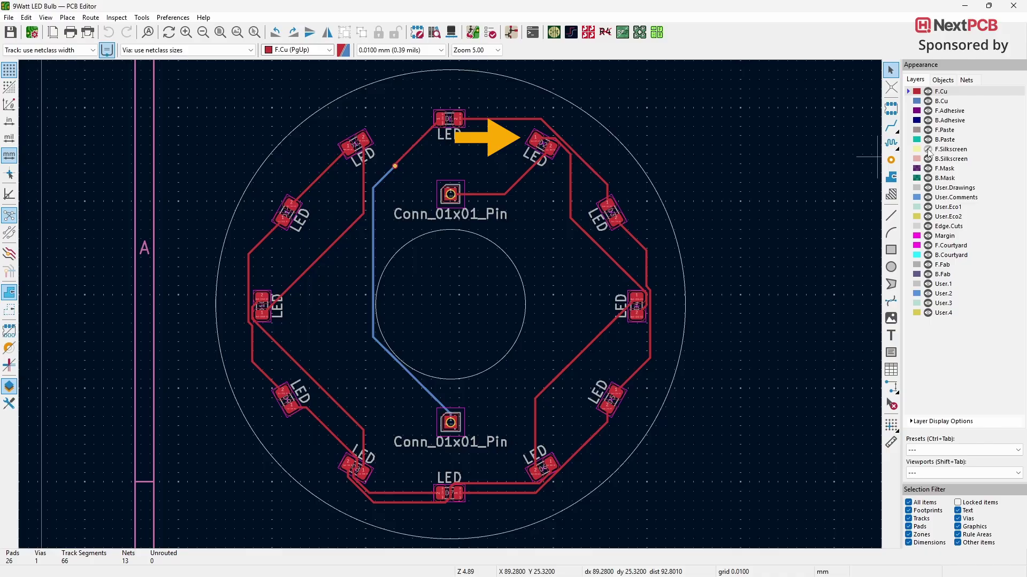
left_click(928, 150)
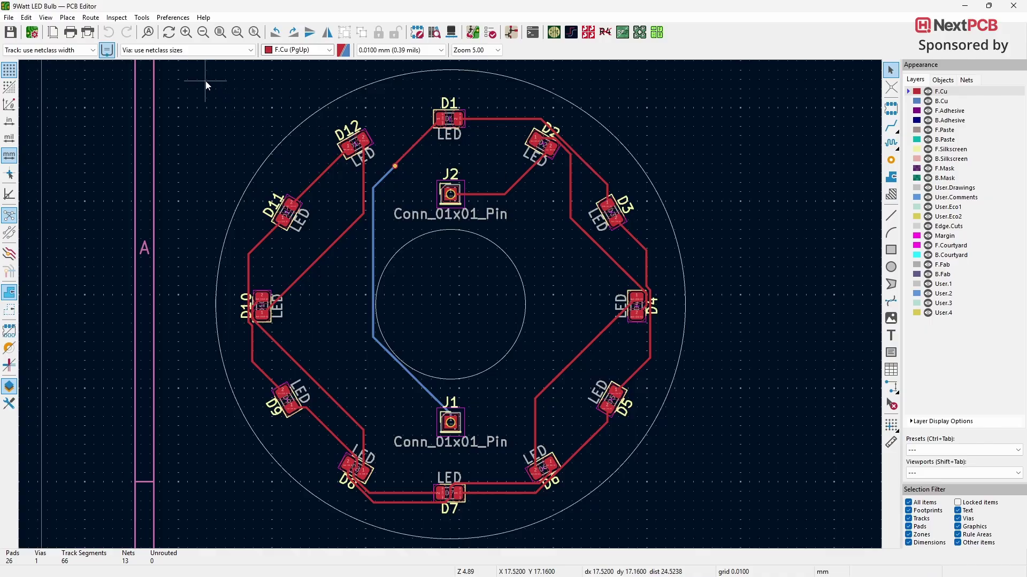
left_click_drag(211, 70, 749, 536)
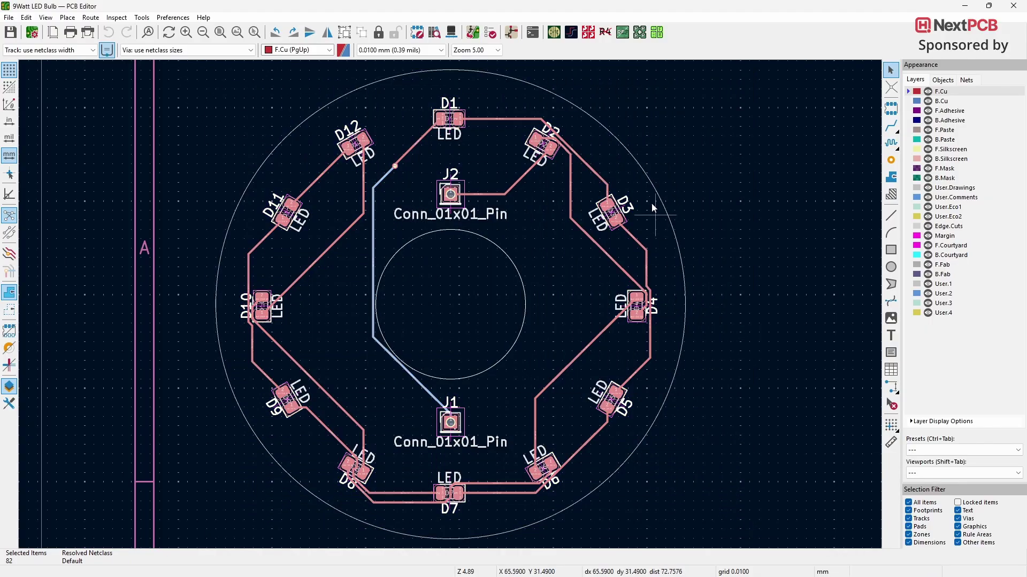
Hide all selected footprints' reference designators with the Bulk hide plugin, then open D1's properties.
left_click(605, 33)
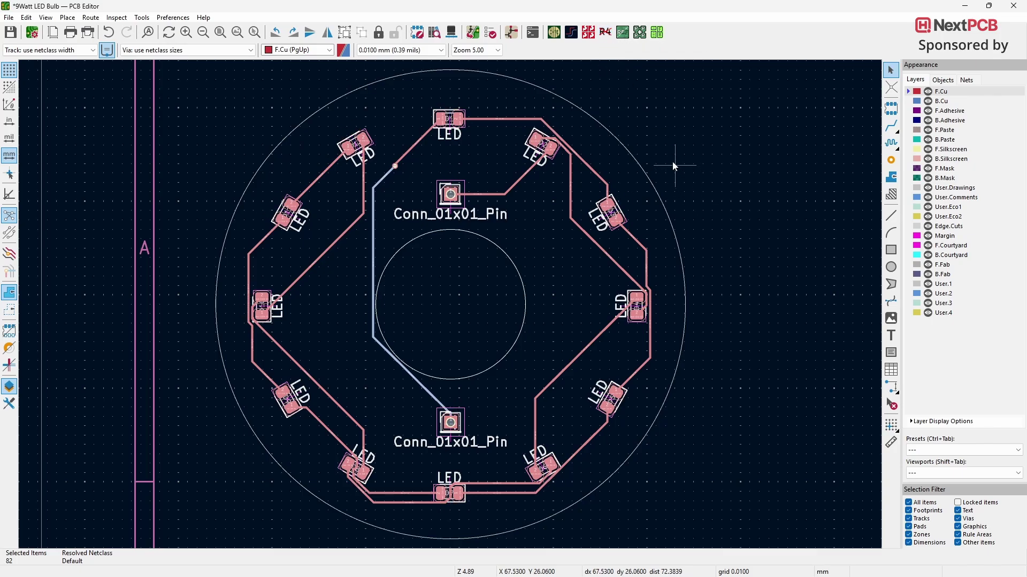
left_click(665, 143)
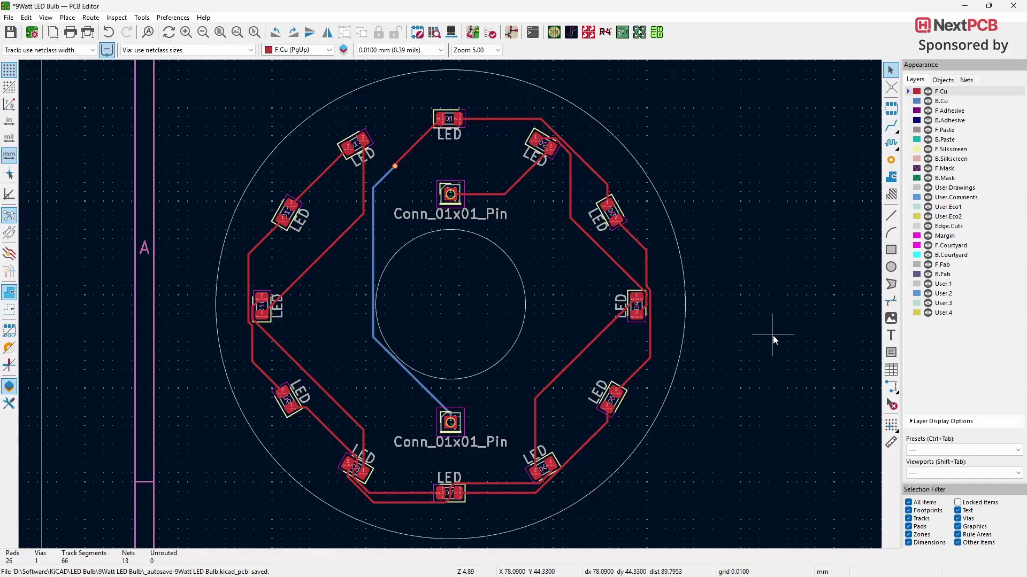
left_click(450, 115)
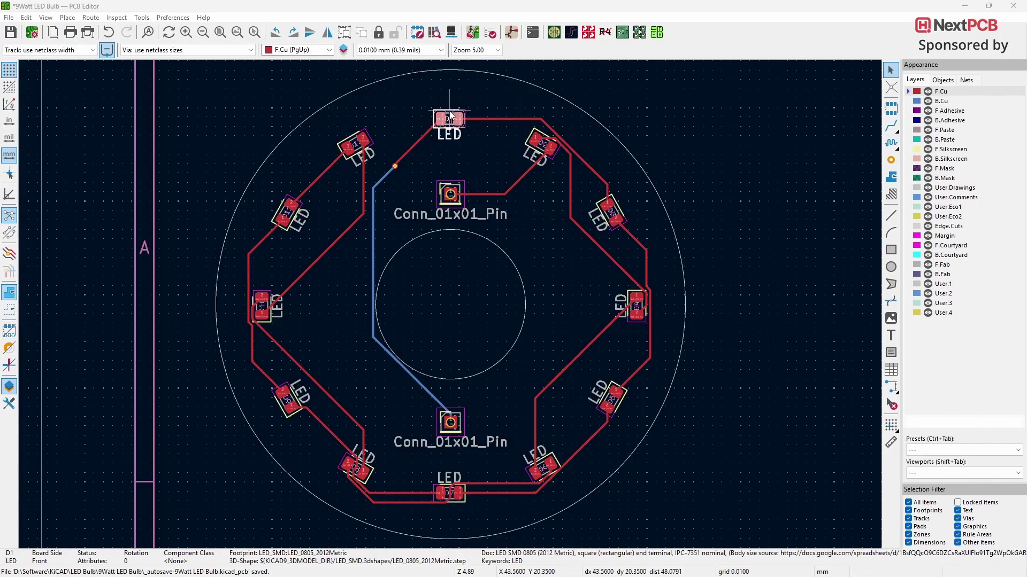
double_click(450, 115)
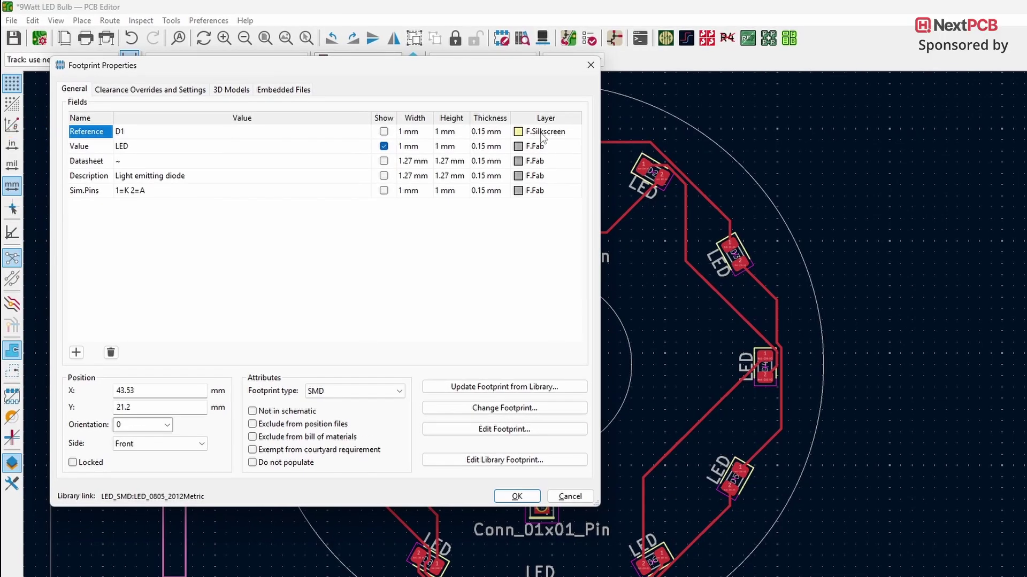
Turn on Show for D1's Reference field and apply it to restore the designator.
left_click(384, 131)
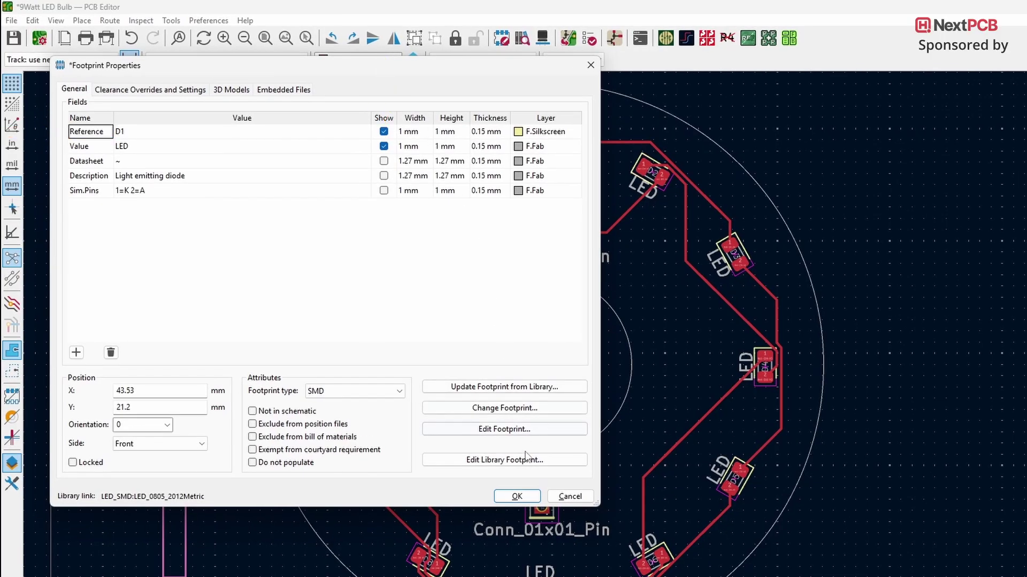
left_click(518, 497)
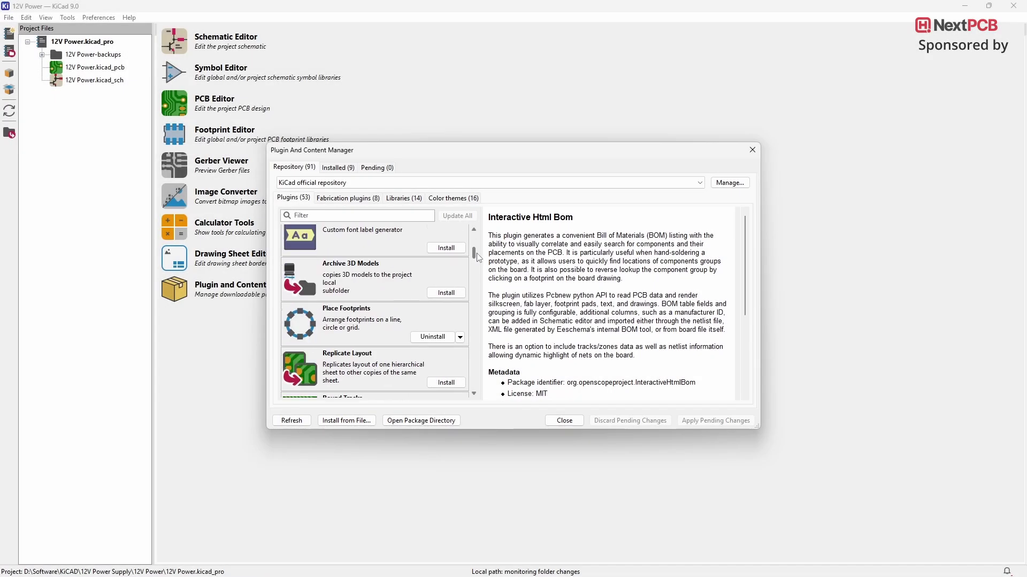
Scroll the Plugins list and view the Schematic Blocks Plug-In description.
left_click_drag(474, 251, 485, 314)
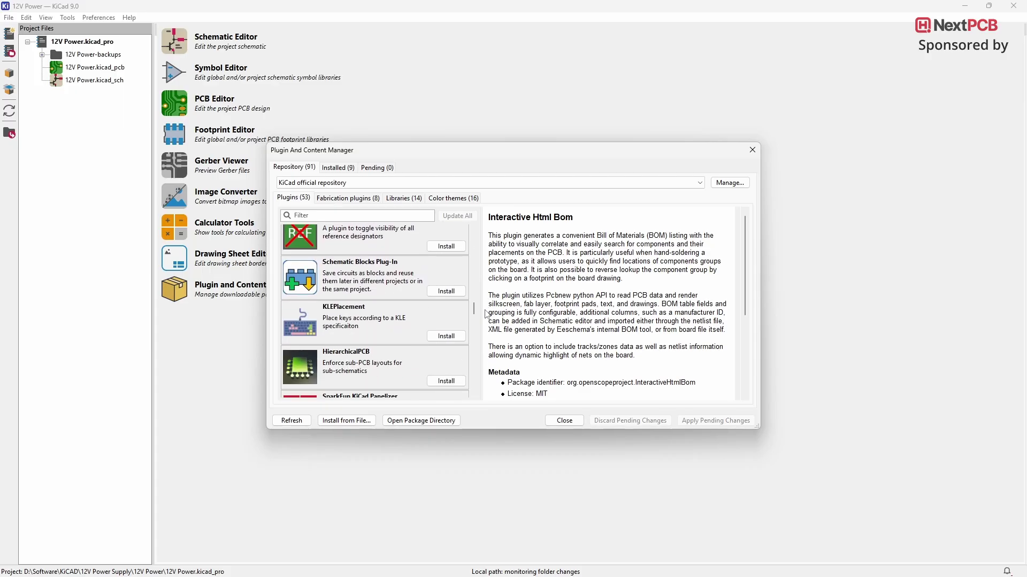
left_click(425, 273)
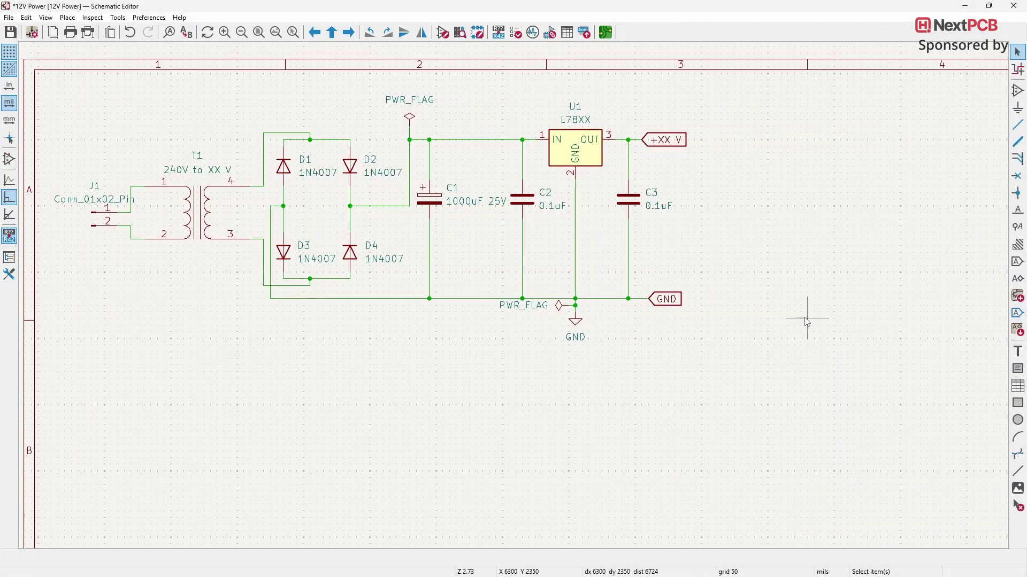
Box-select the whole 12V power supply schematic and copy it to the clipboard.
left_click_drag(48, 80, 739, 356)
right_click(564, 148)
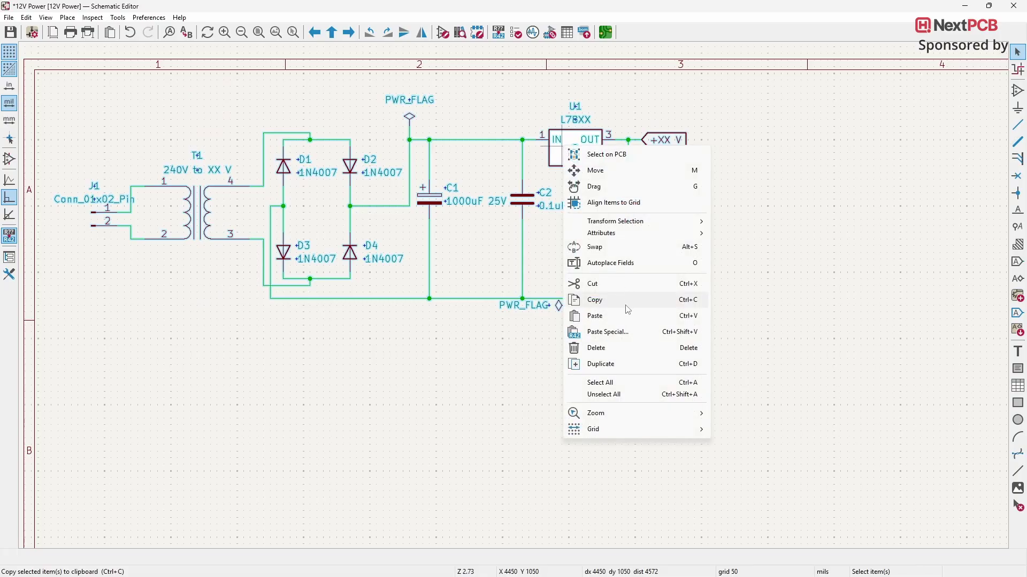
left_click(595, 301)
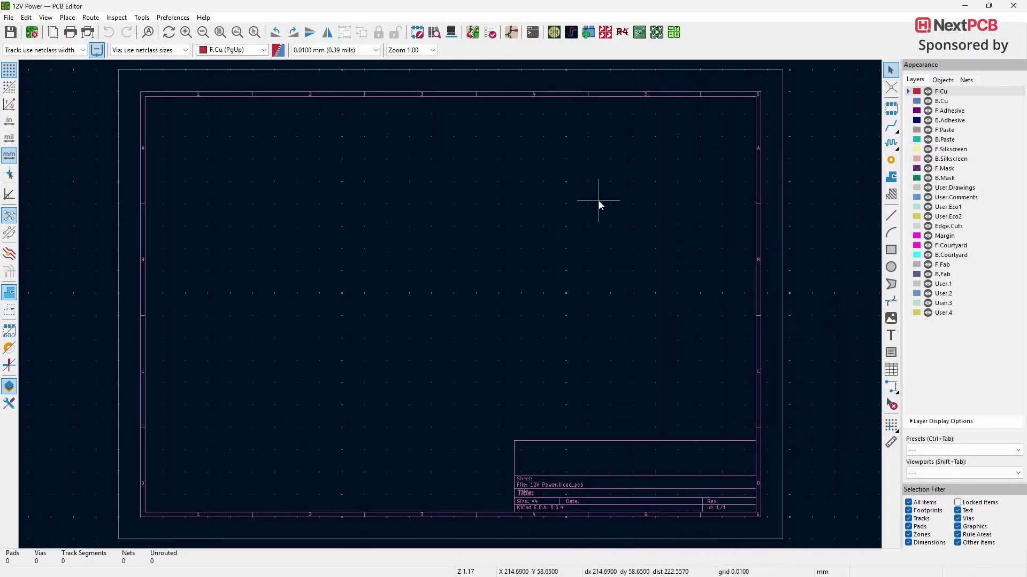
Save the clipboard circuit as the block '12V Power Supply' with Schematic Block Saver.
left_click(588, 32)
type("12")
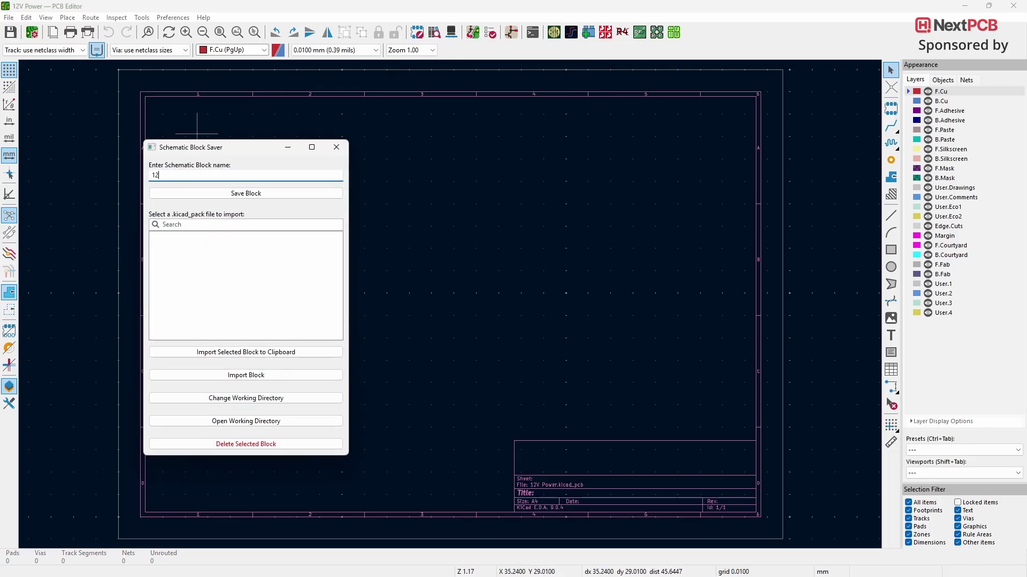
type("V Power Supply")
left_click(246, 194)
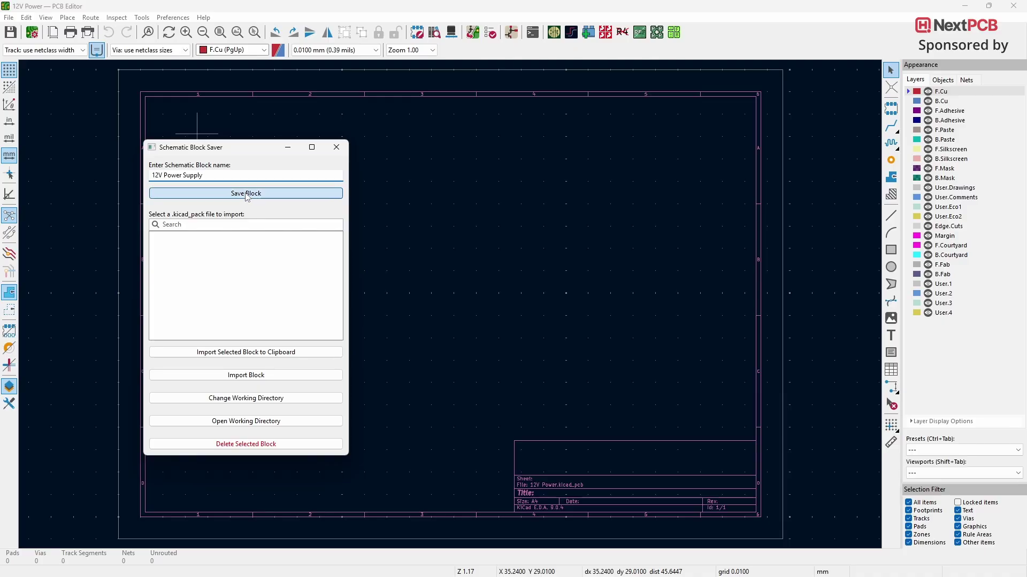
left_click(305, 303)
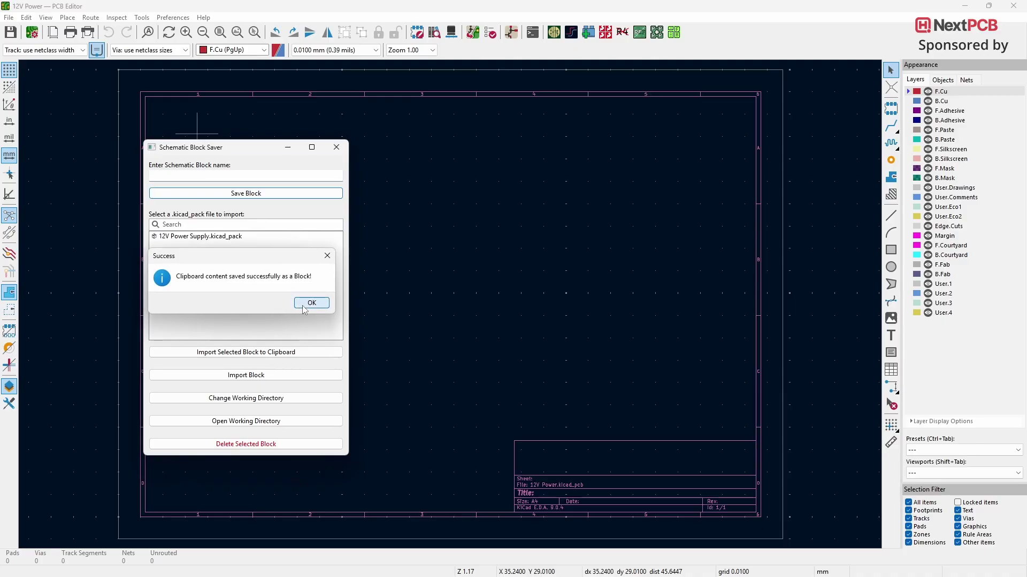
left_click(335, 148)
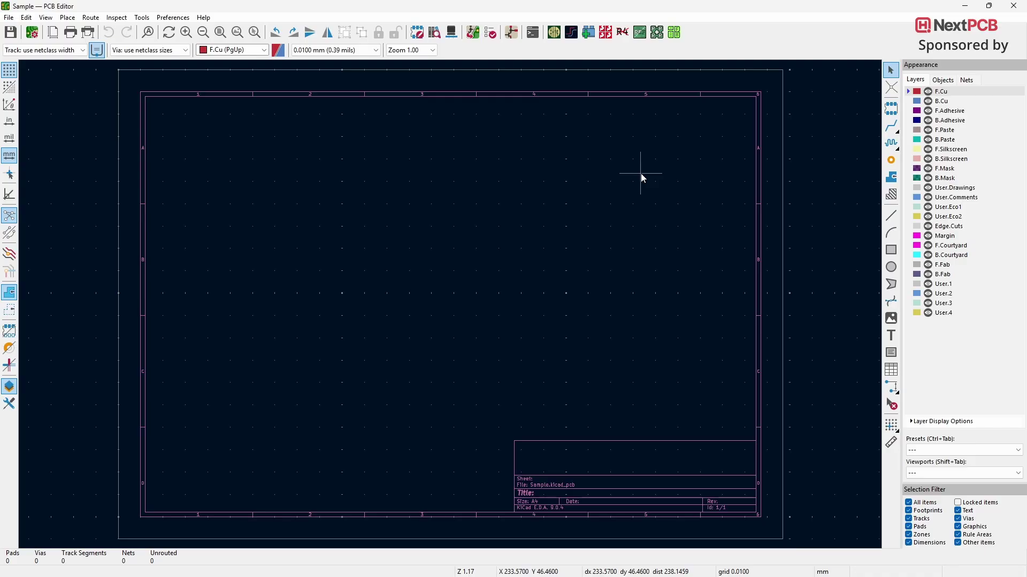
Import the 12V Power Supply.kicad_pack block to the clipboard with Schematic Block Saver.
left_click(589, 33)
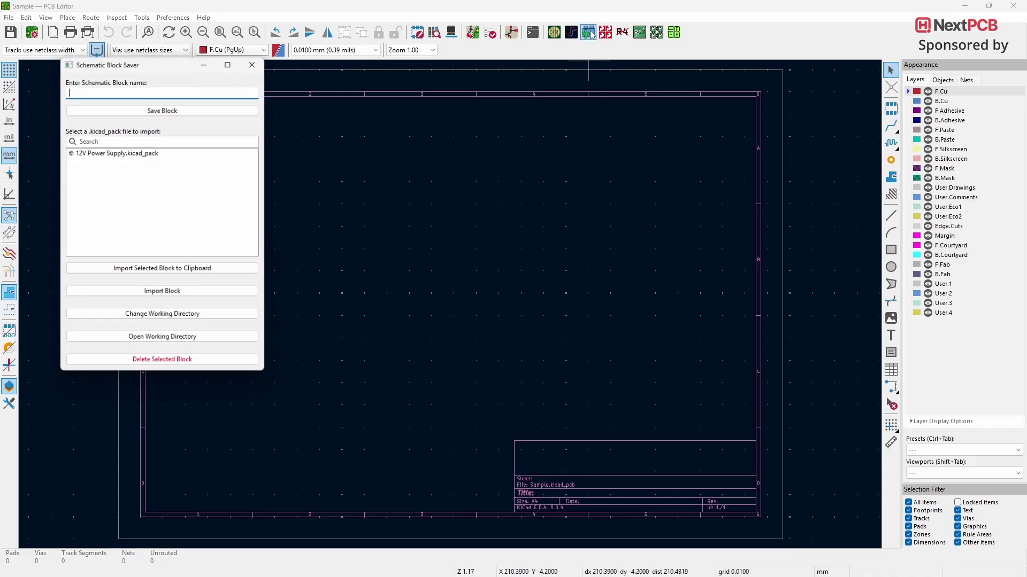
left_click(124, 154)
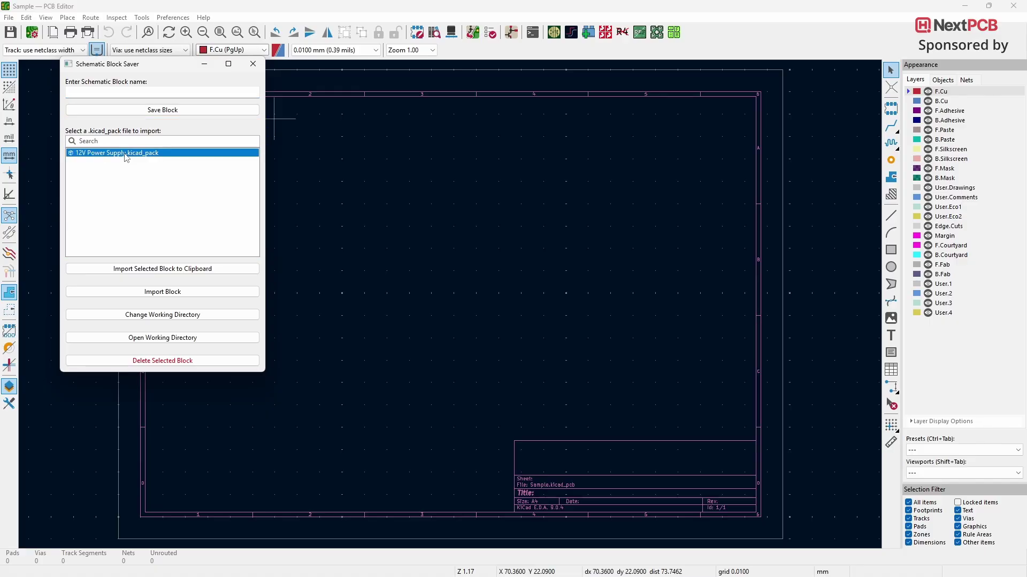
left_click(170, 269)
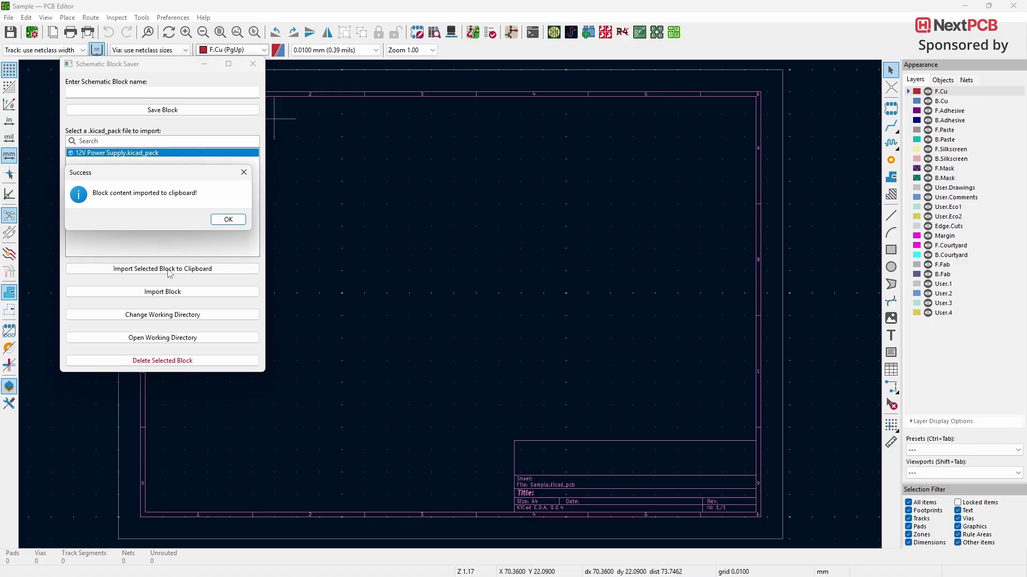
left_click(226, 219)
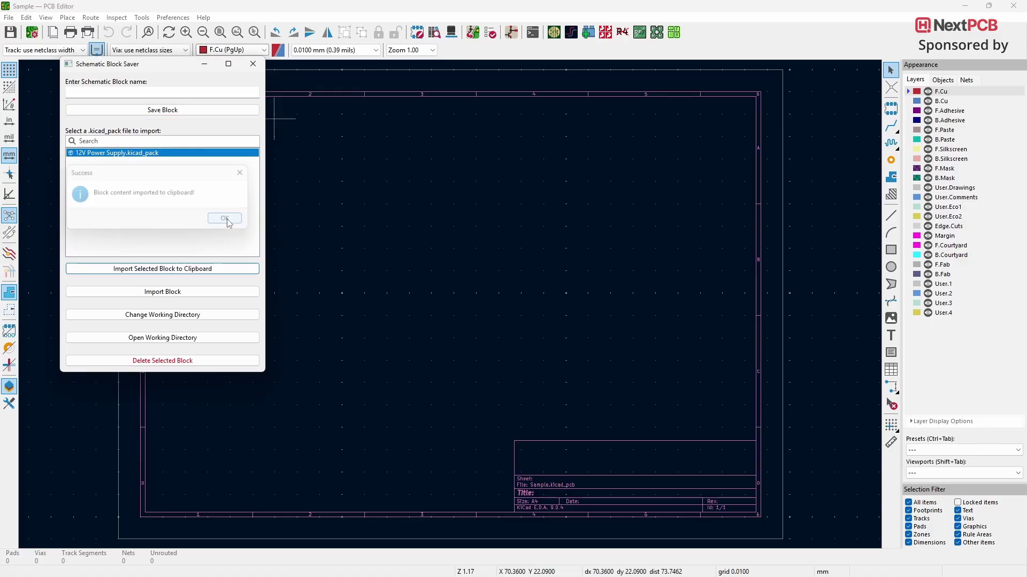
left_click(253, 63)
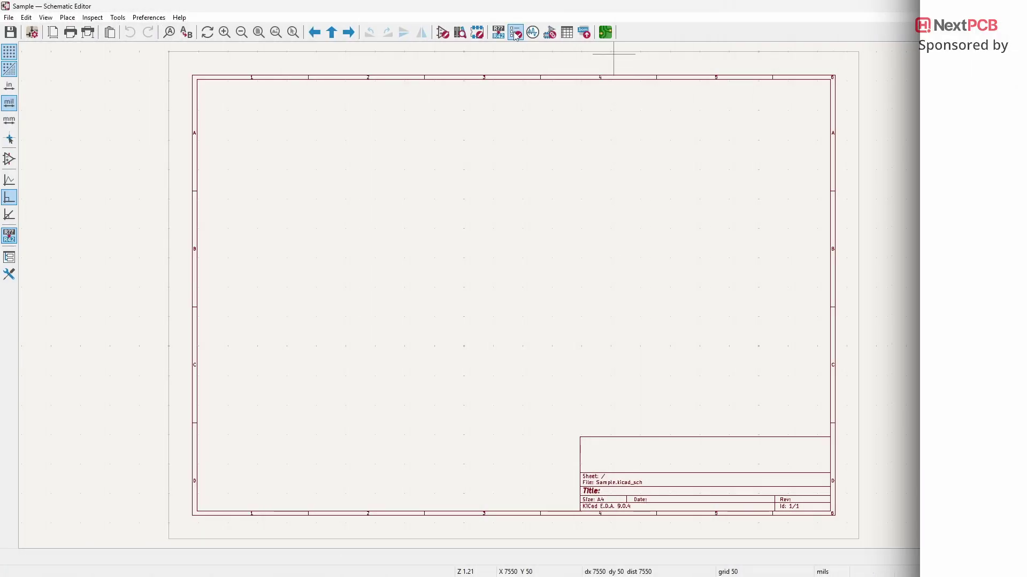
Paste the 12V power supply block at the Sample sheet's upper left, then open Assign Footprints.
right_click(411, 192)
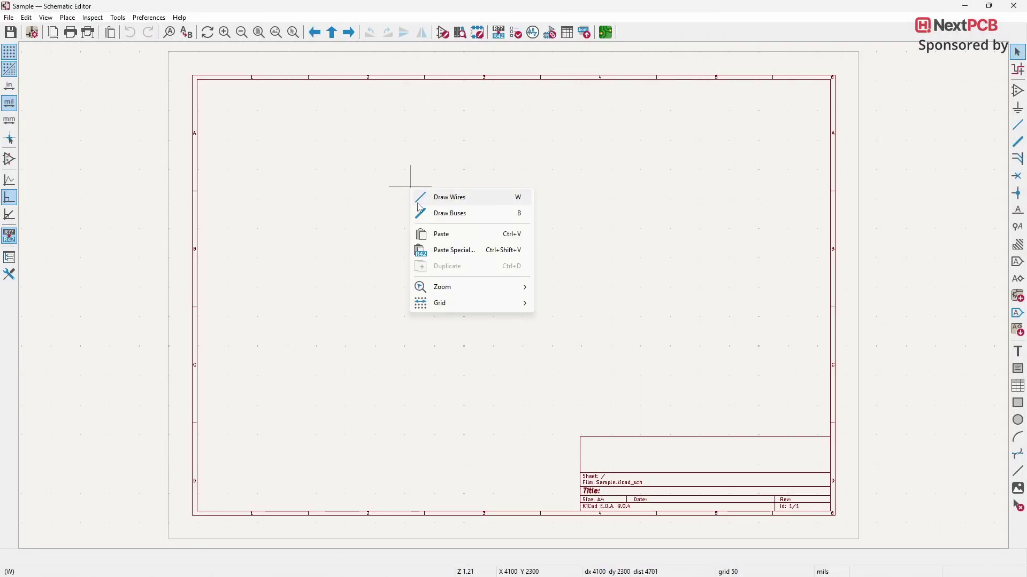
left_click(459, 235)
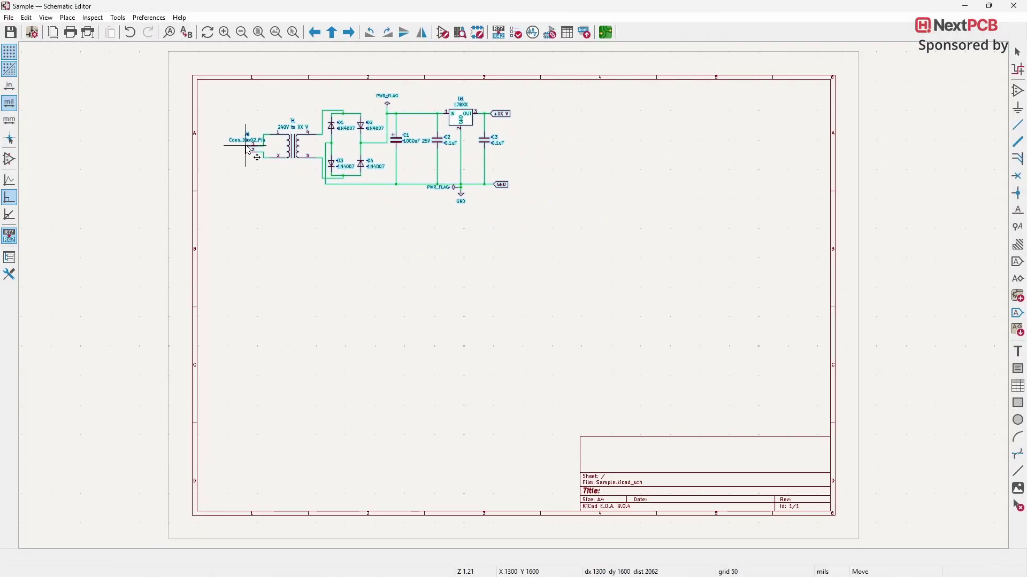
left_click(237, 155)
left_click(523, 320)
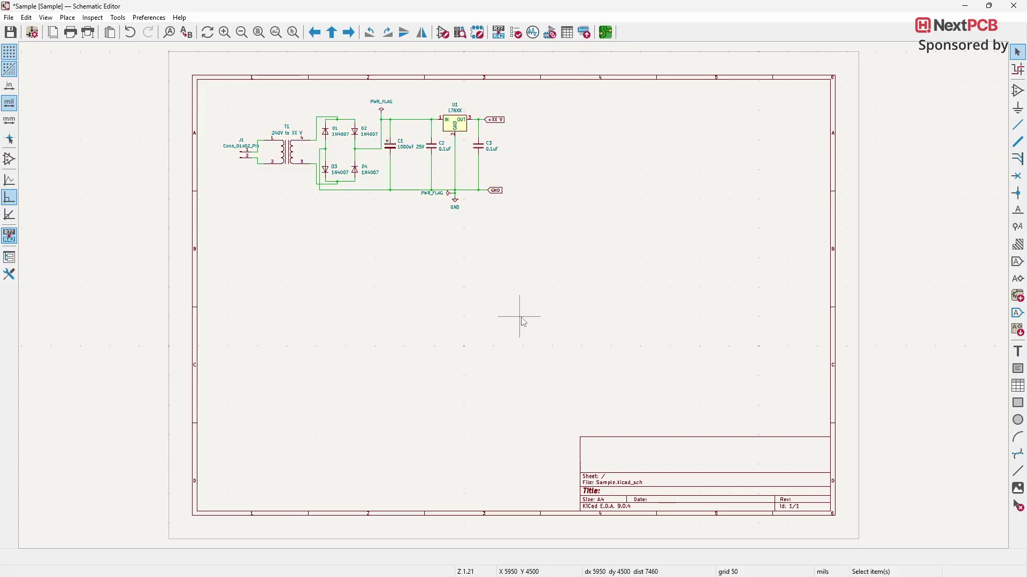
left_click(550, 33)
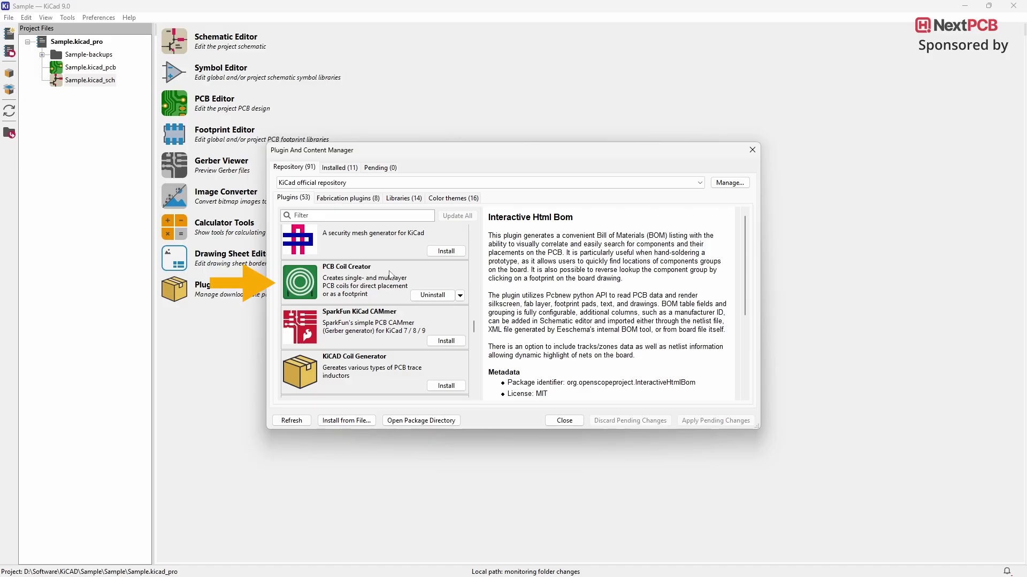
Show the PCB Coil Creator plugin's details in the Plugin and Content Manager.
left_click(391, 275)
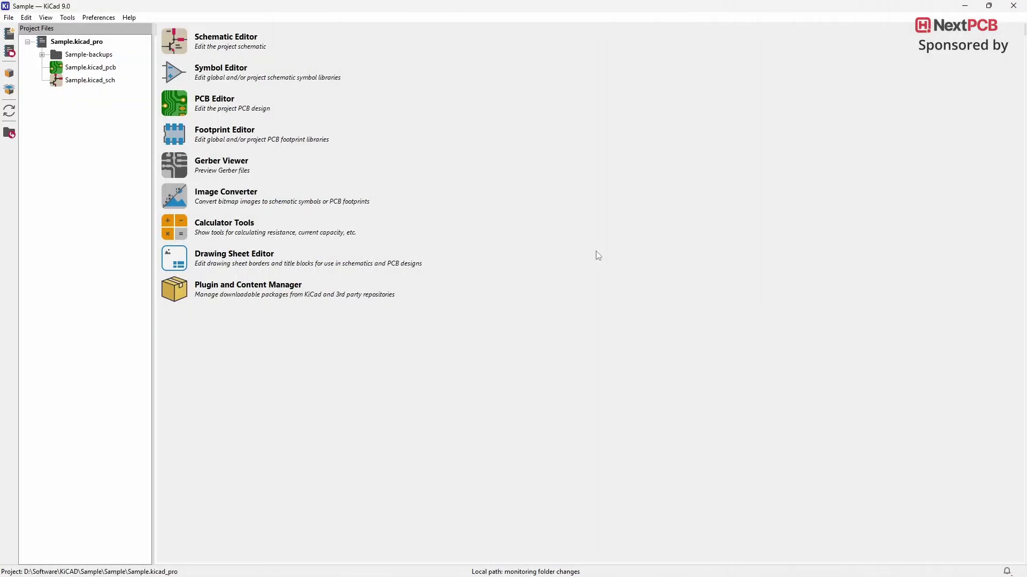
In the Footprint Editor, save a new global library PCB_Coils in share/kicad/footprints.
left_click(213, 161)
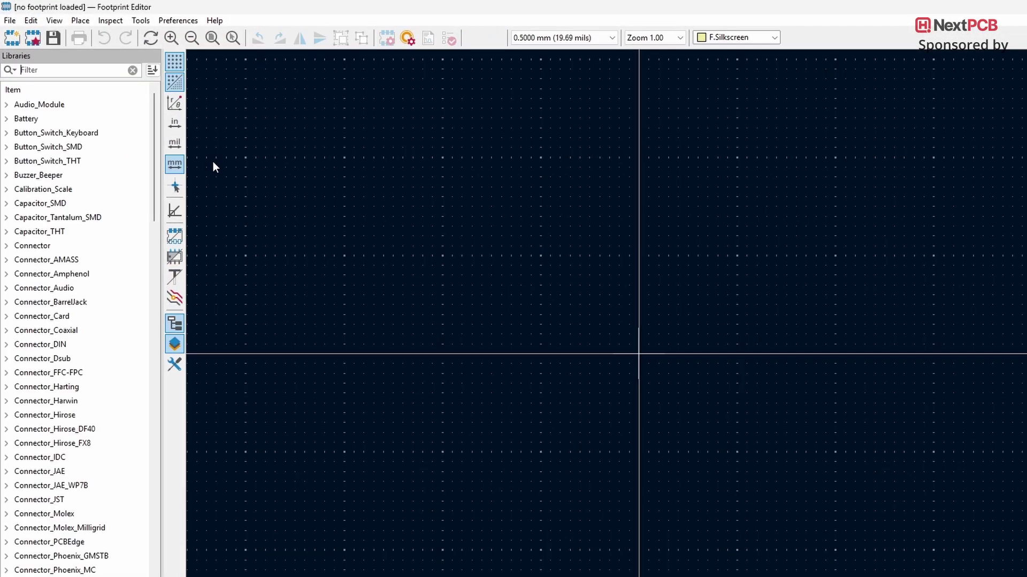
left_click(9, 21)
left_click(50, 39)
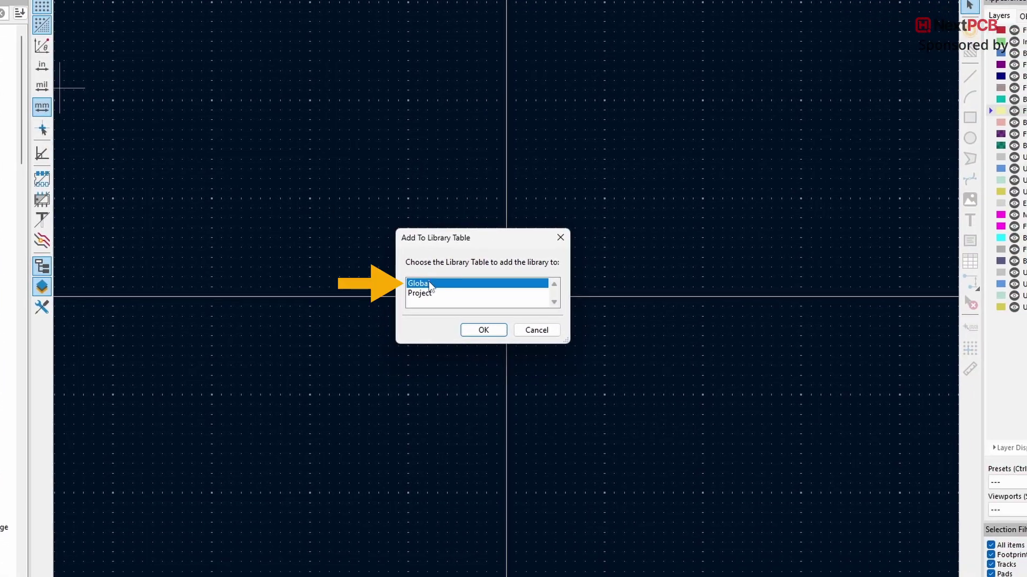
left_click(477, 330)
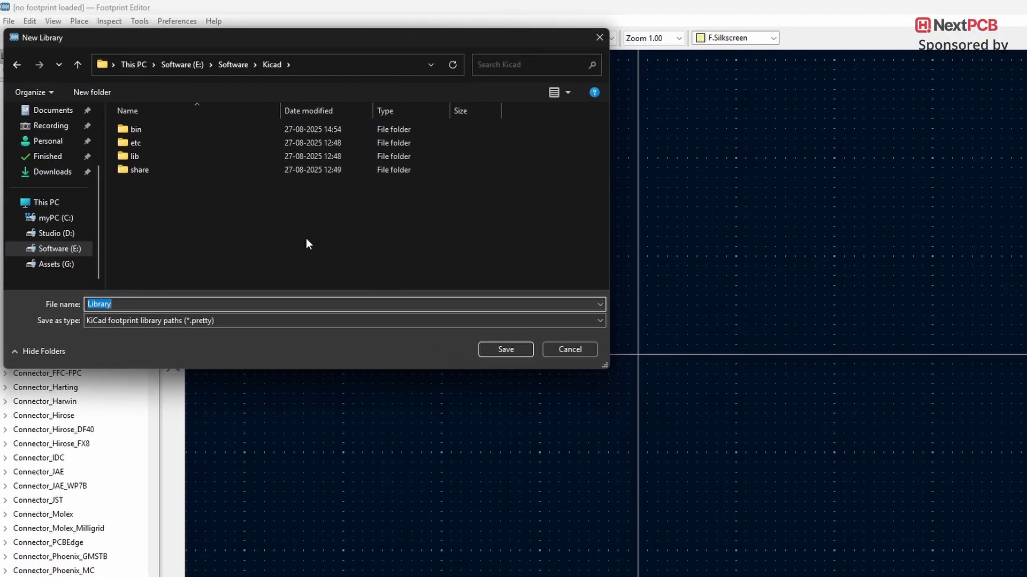
double_click(149, 170)
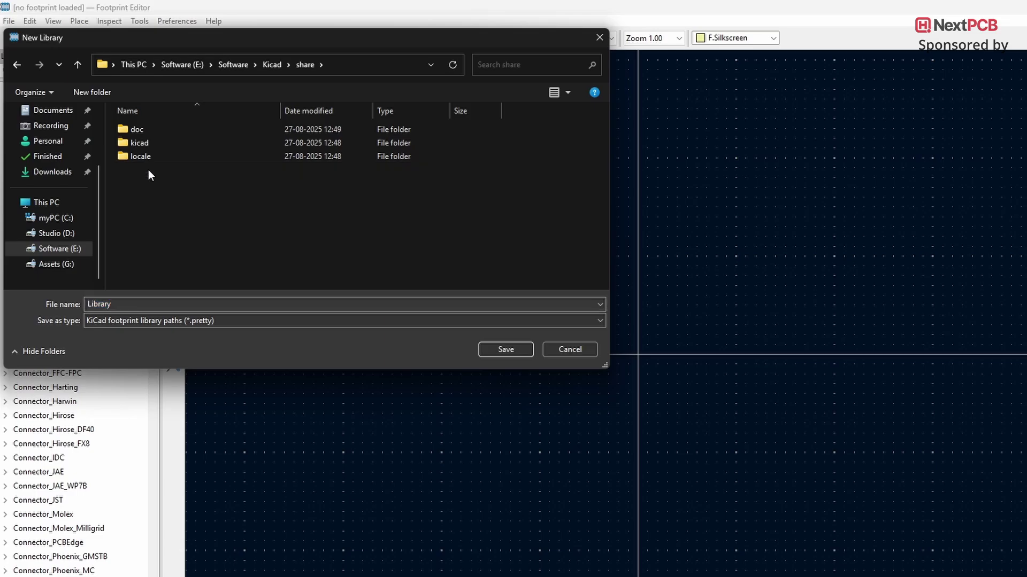
double_click(142, 144)
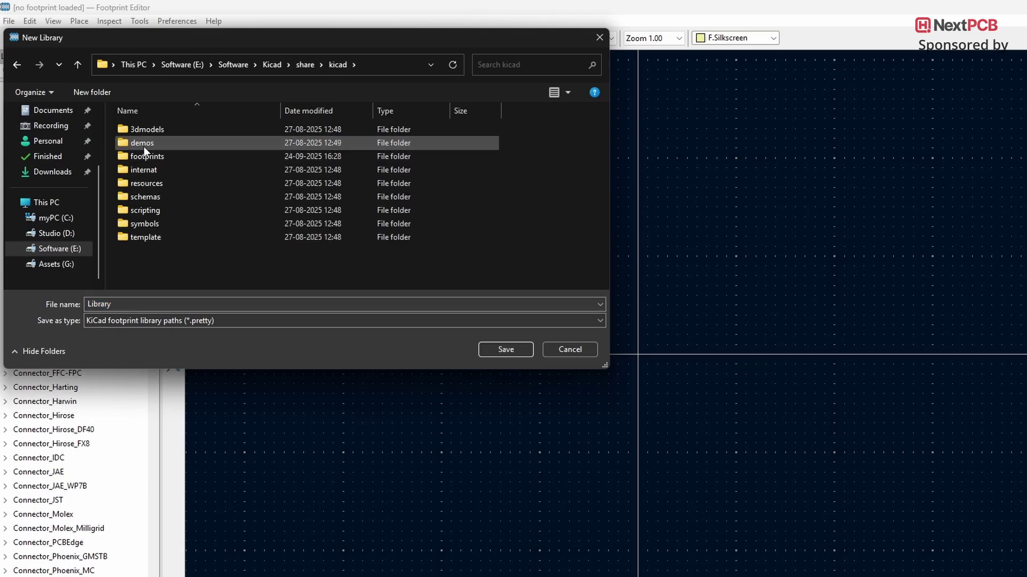
double_click(155, 156)
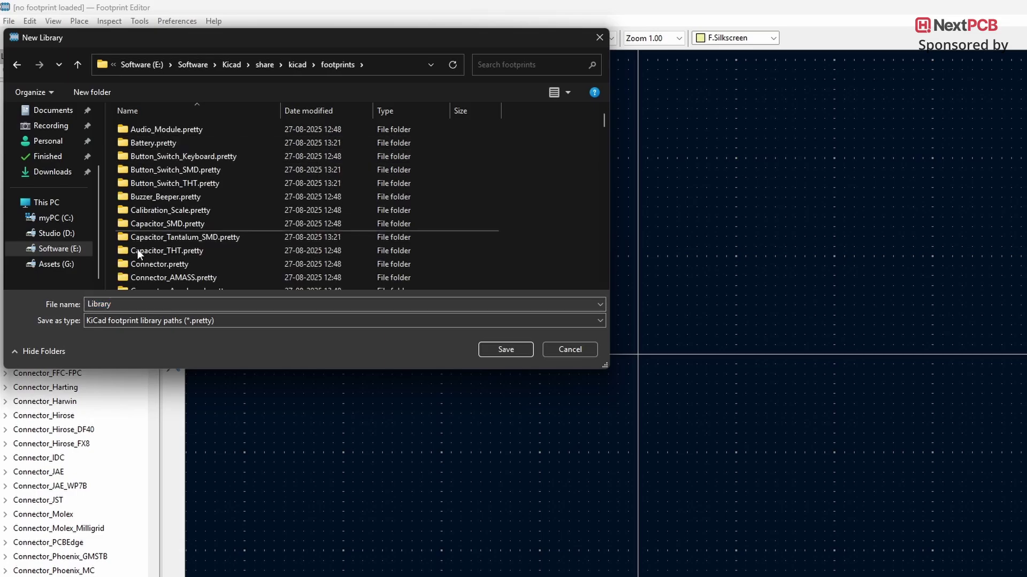
double_click(120, 305)
type("PCB_Coils")
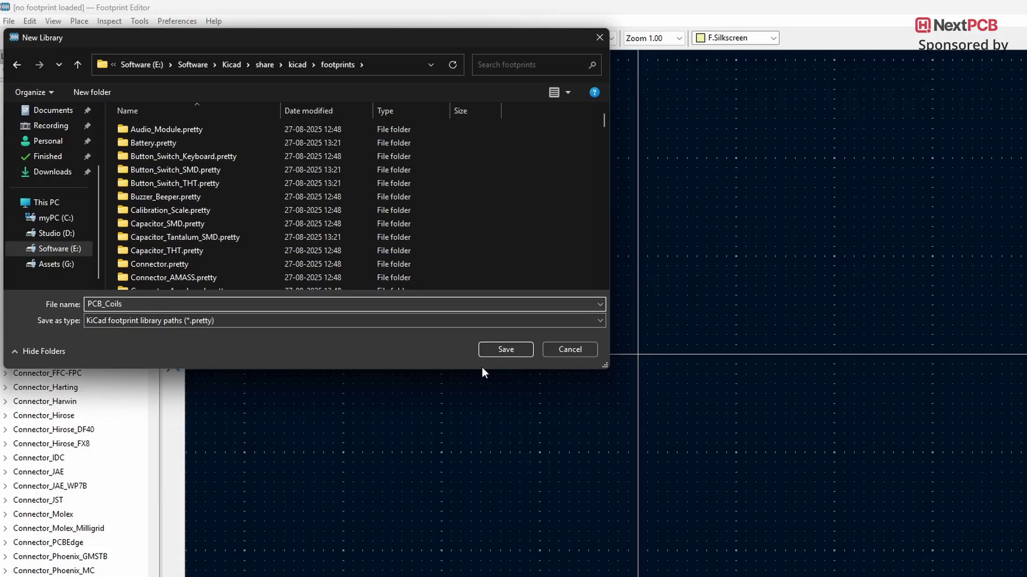
left_click(509, 351)
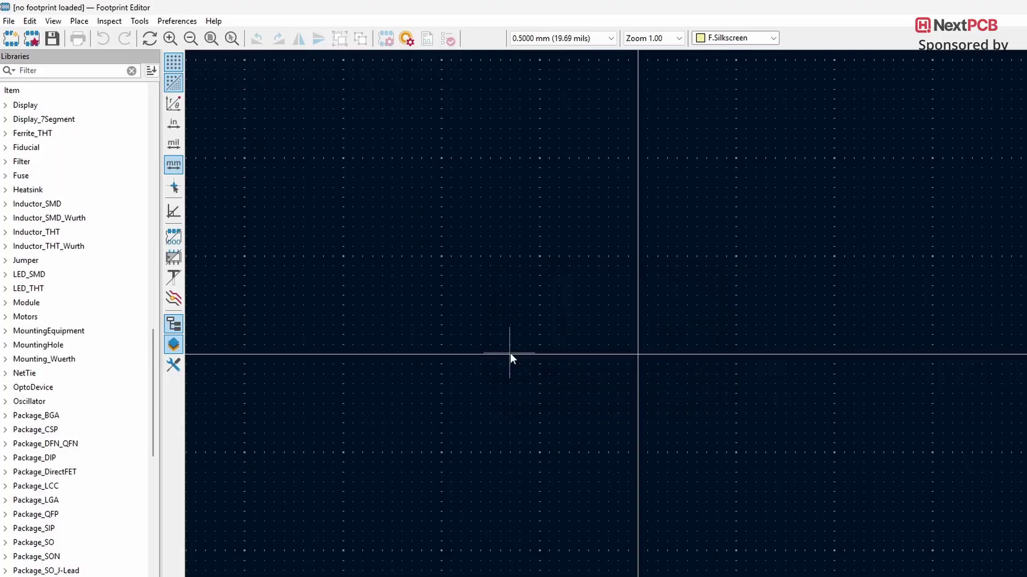
scroll(151, 365, "down", 6)
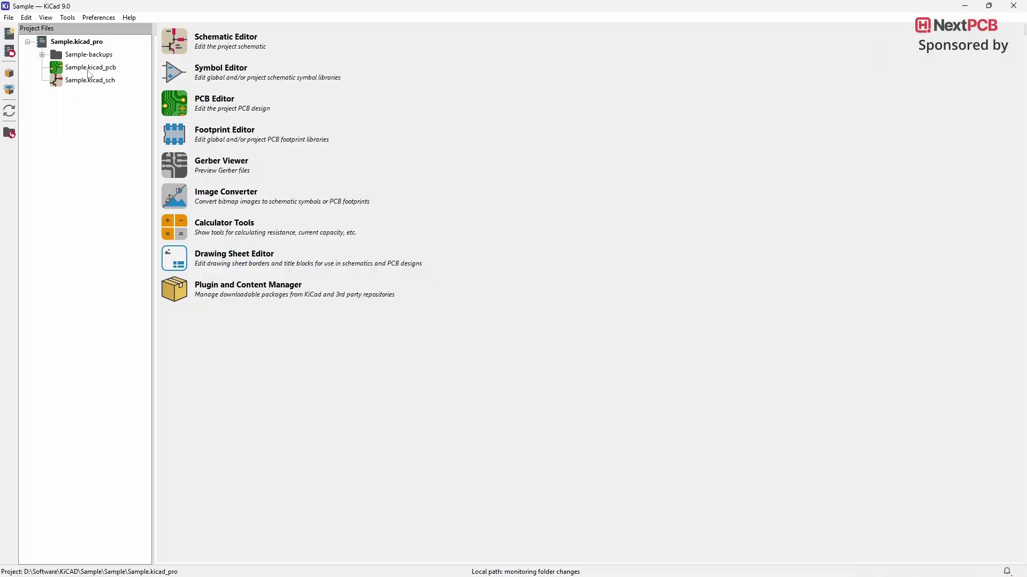
Generate a 2-layer clockwise coil with Coil Generator and save it as a project footprint.
double_click(97, 68)
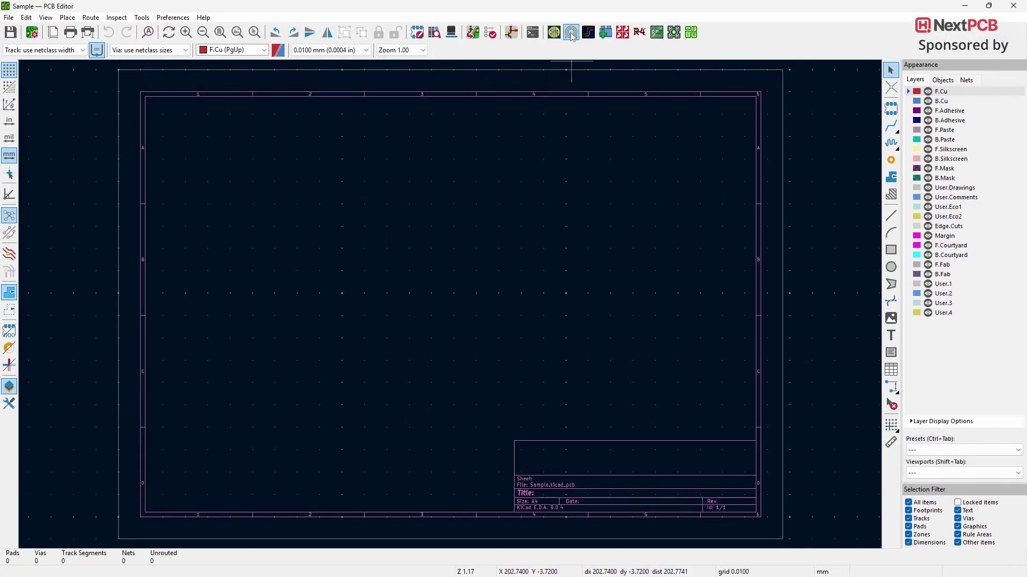
left_click(571, 33)
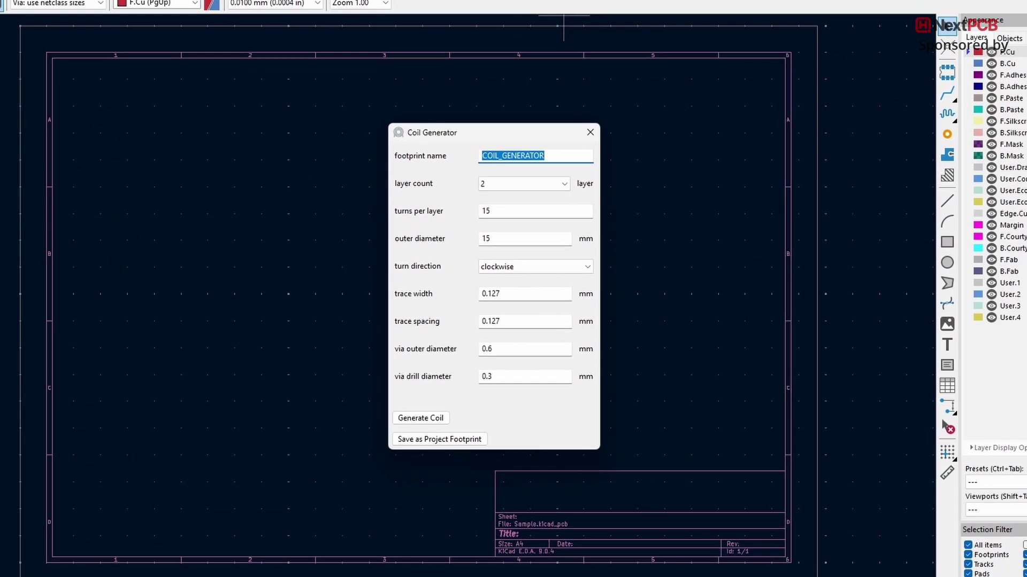
left_click(551, 185)
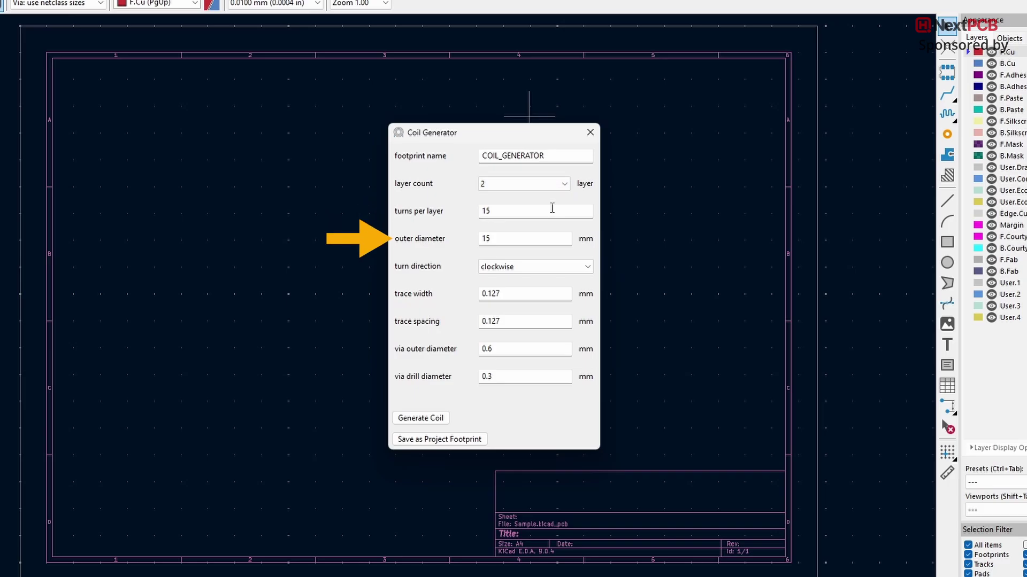
left_click(556, 273)
left_click(563, 278)
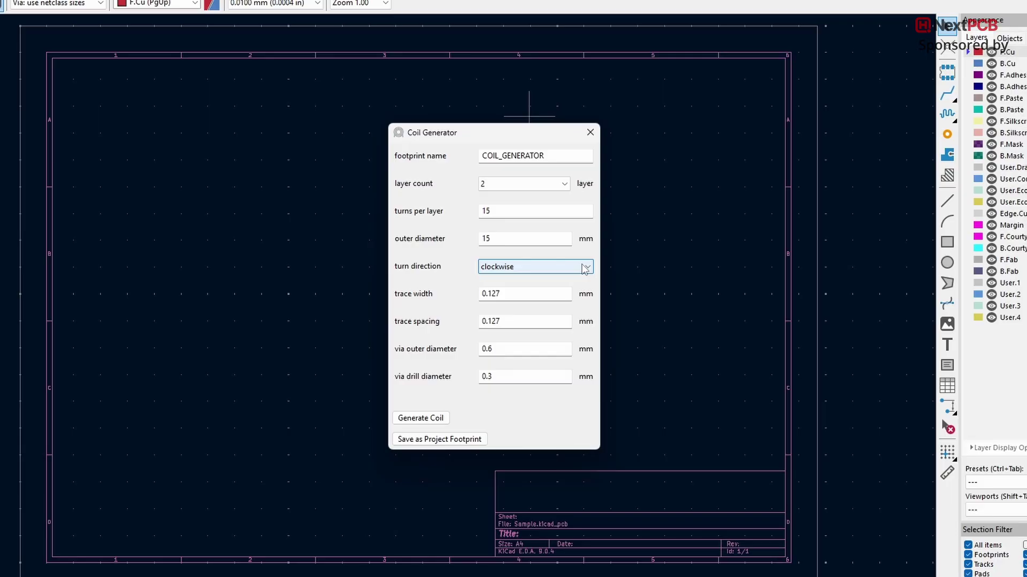
left_click(445, 439)
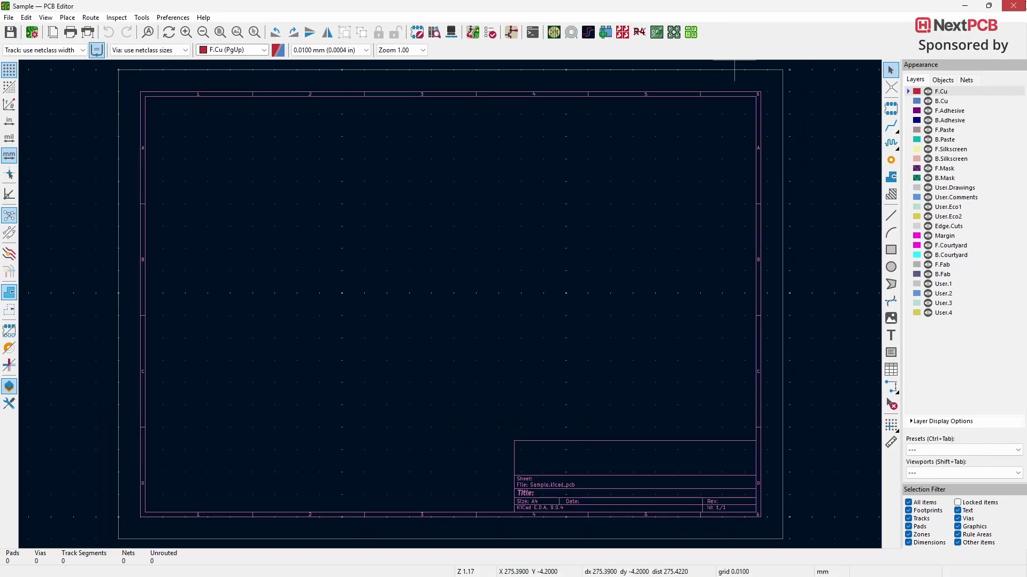
left_click(1013, 6)
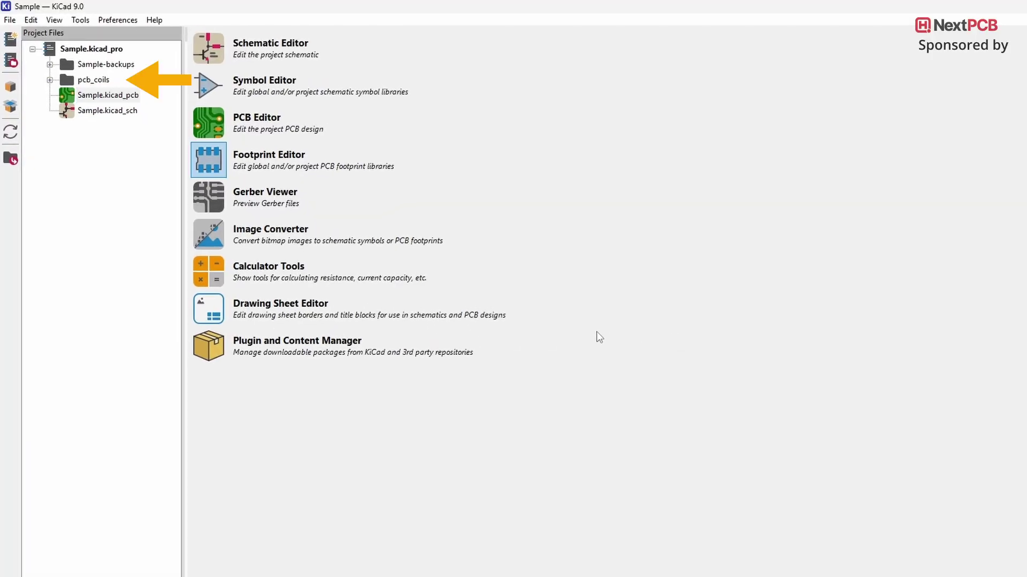
left_click(49, 80)
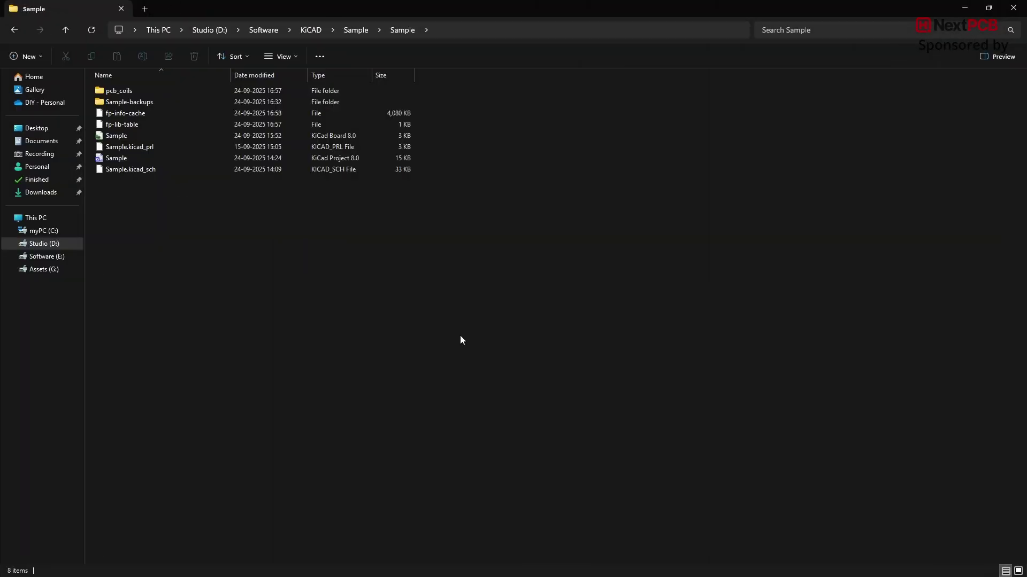
Cut COIL_GENERATOR.kicad_mod from the project's pcb_coils folder.
double_click(118, 92)
right_click(168, 92)
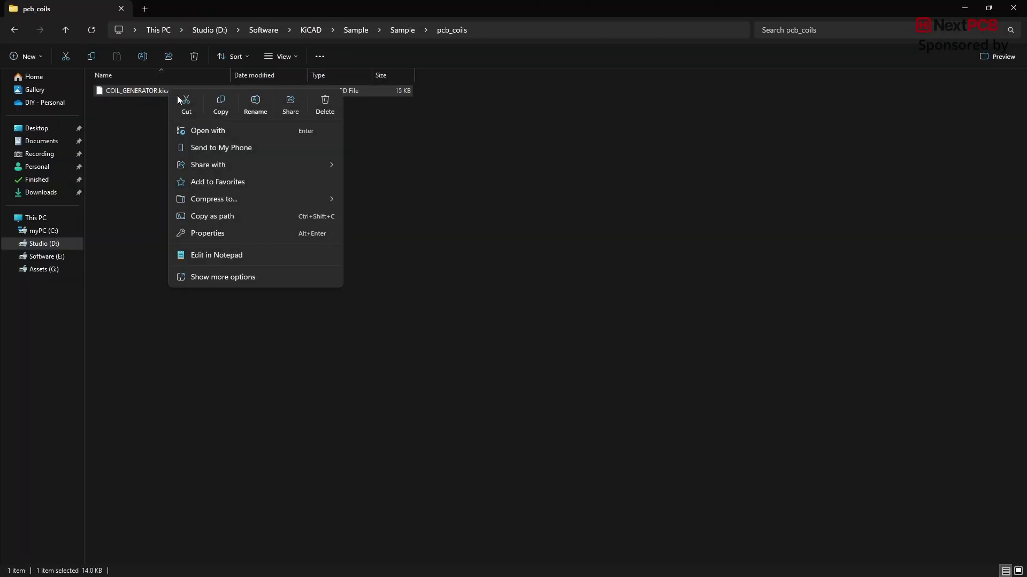
left_click(187, 105)
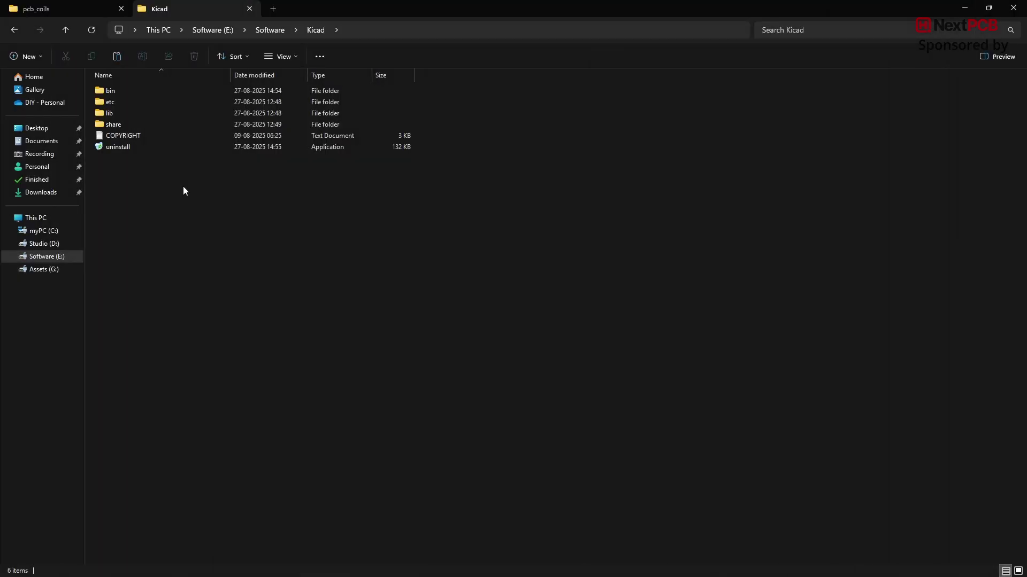
Paste it into share\kicad\footprints\PCB_Coils.pretty.
double_click(128, 124)
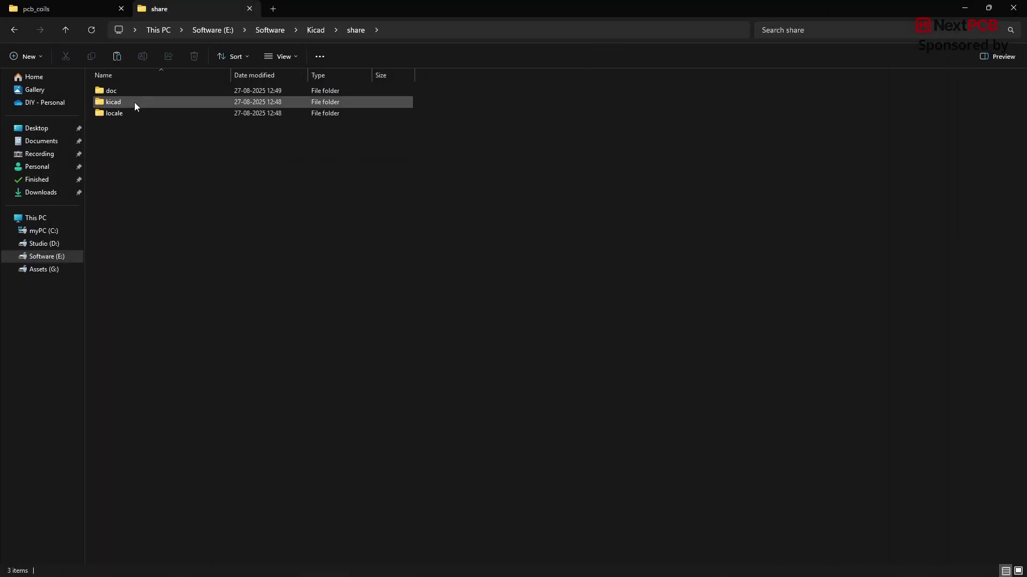
double_click(133, 104)
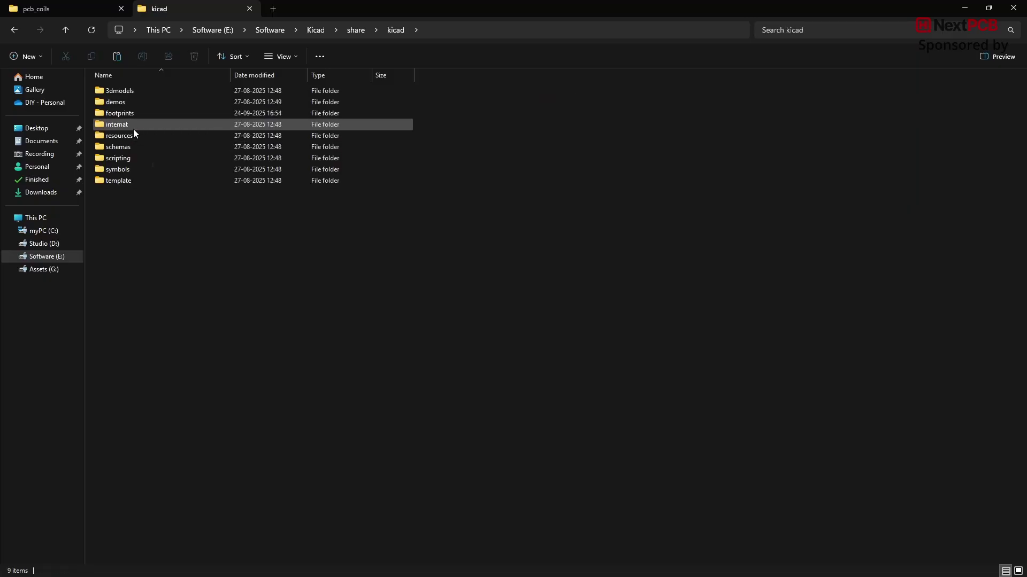
double_click(131, 115)
scroll(264, 378, "down", 5)
scroll(265, 378, "down", 20)
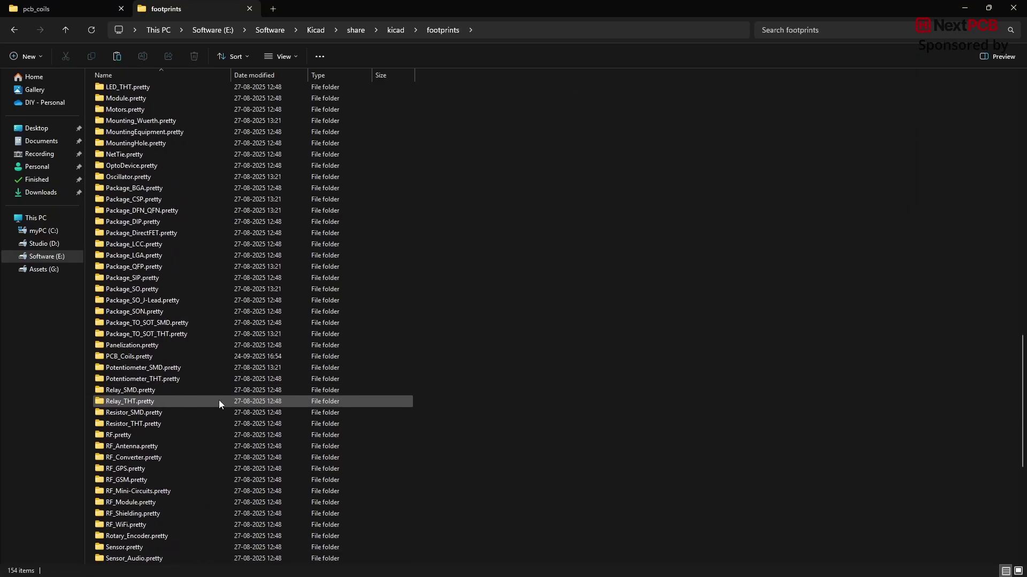
double_click(138, 357)
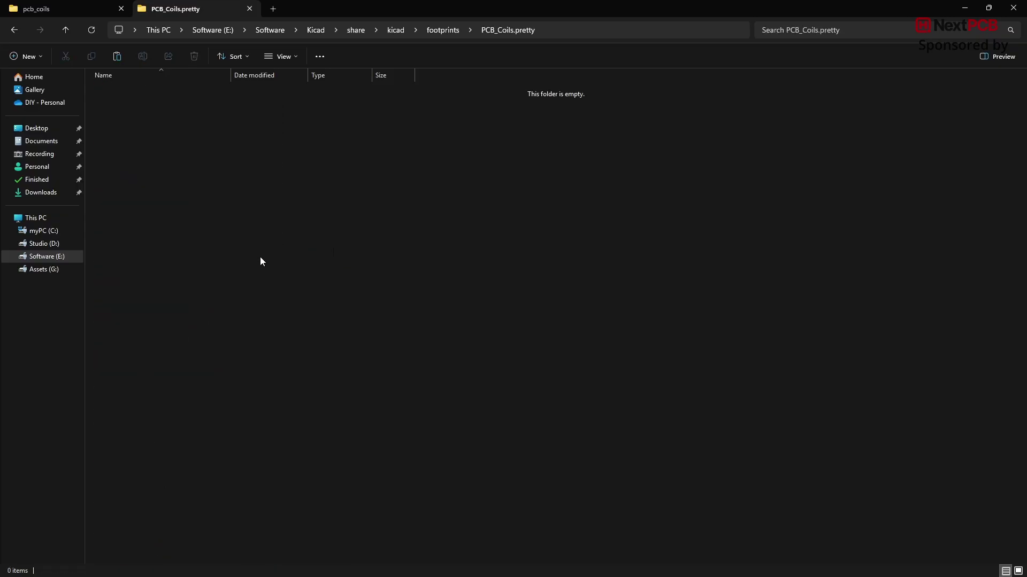
right_click(288, 149)
left_click(304, 163)
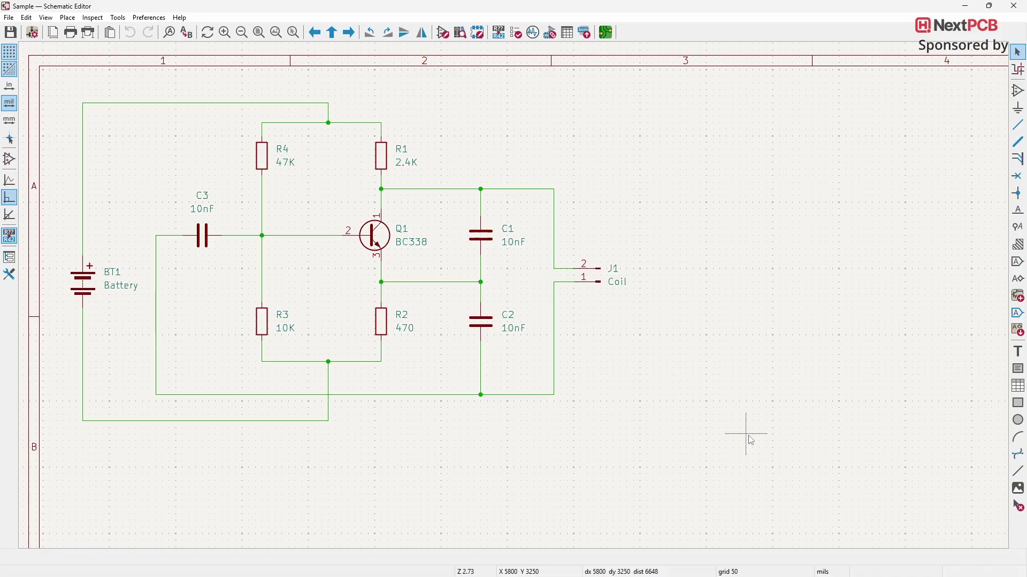
In J1's Symbol Properties, choose footprint PCB_Coils:COIL_GENERATOR from the Footprint Chooser and confirm.
left_click(603, 285)
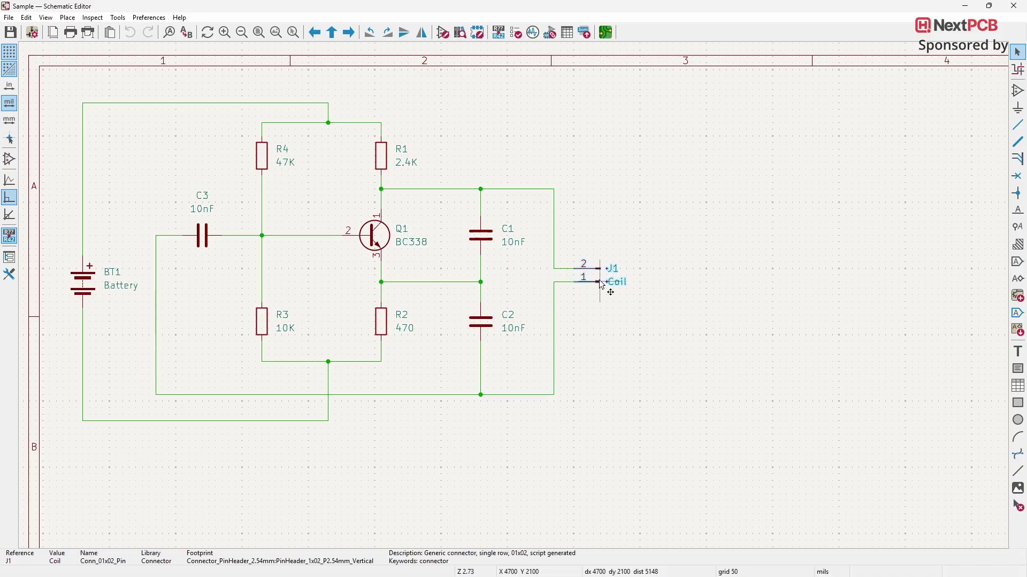
double_click(602, 285)
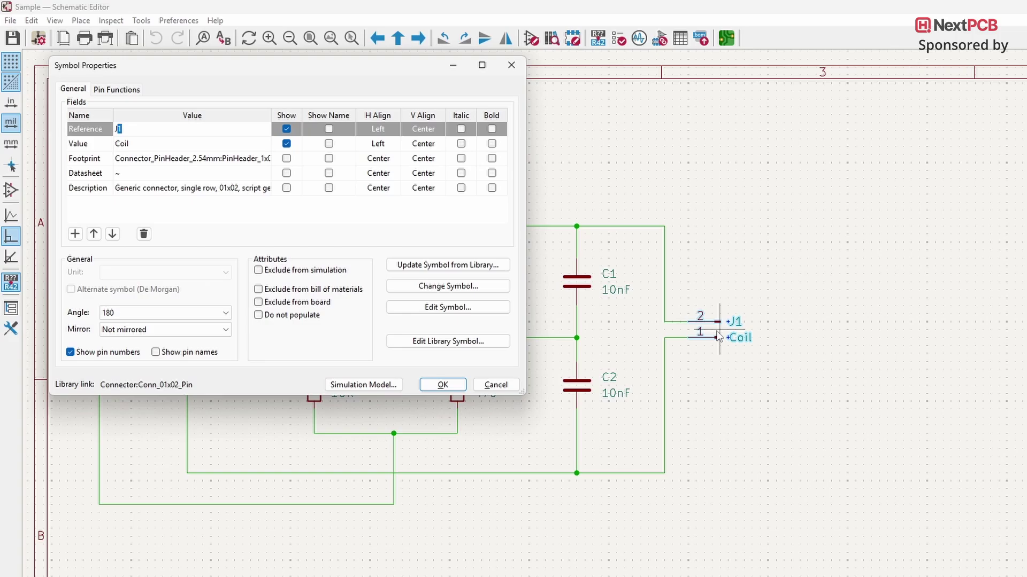
left_click(262, 159)
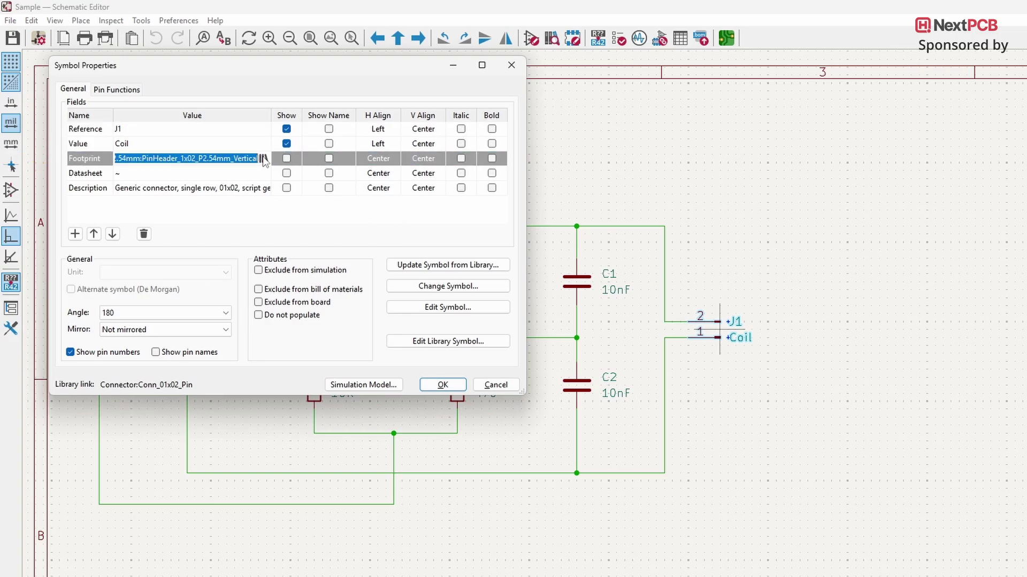
left_click(263, 159)
left_click(61, 164)
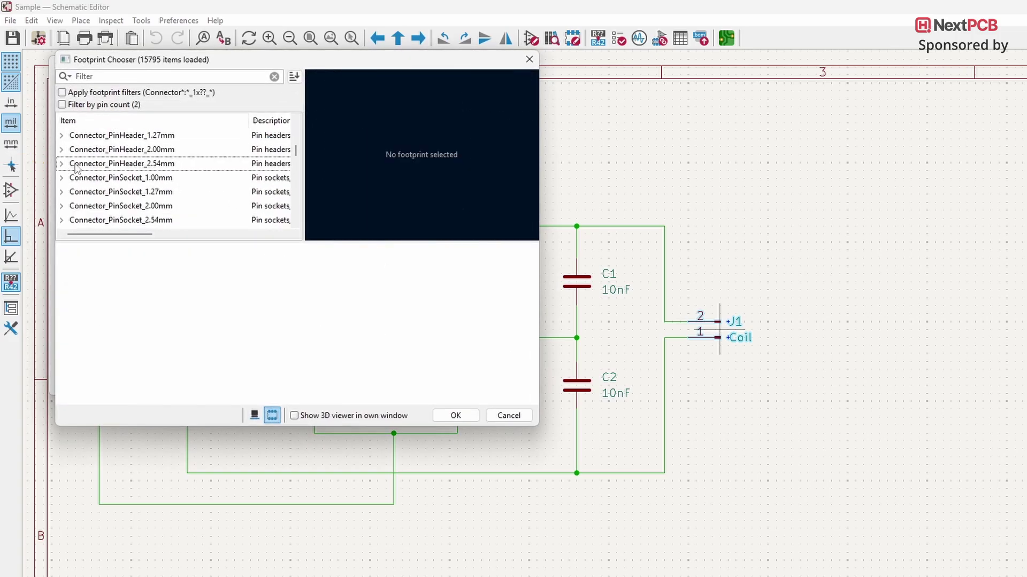
scroll(134, 186, "down", 15)
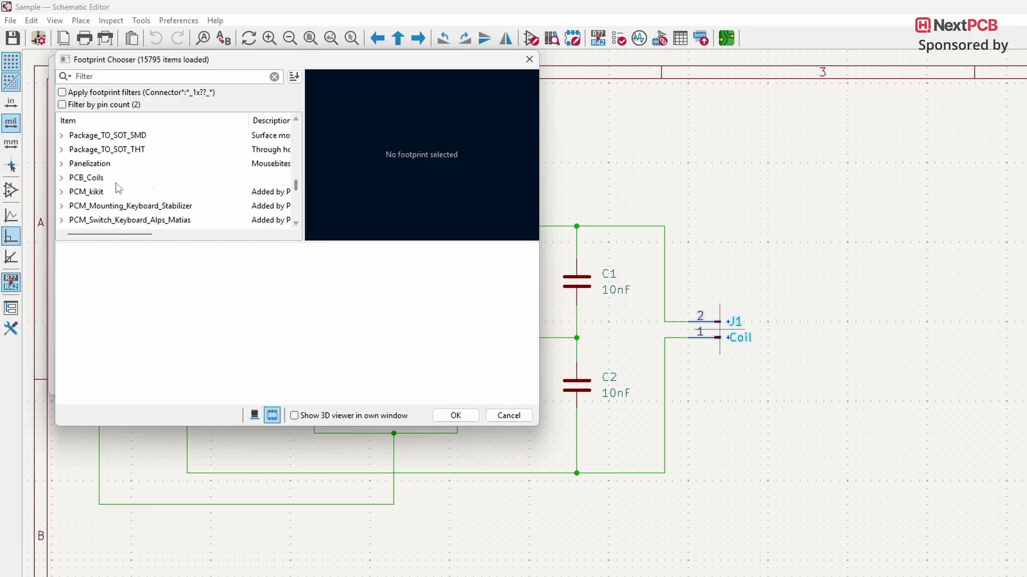
left_click(62, 178)
left_click(118, 192)
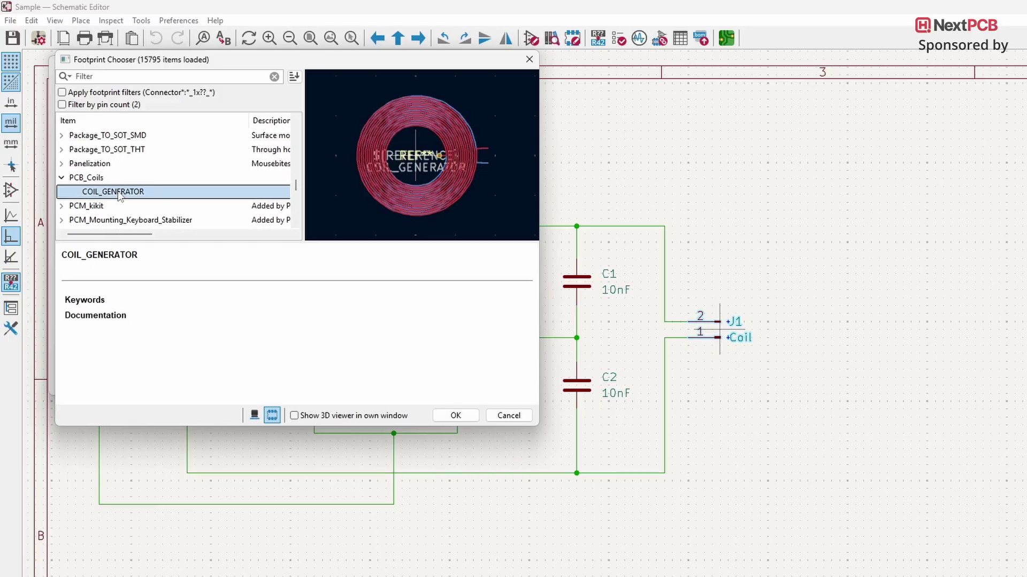
left_click(456, 416)
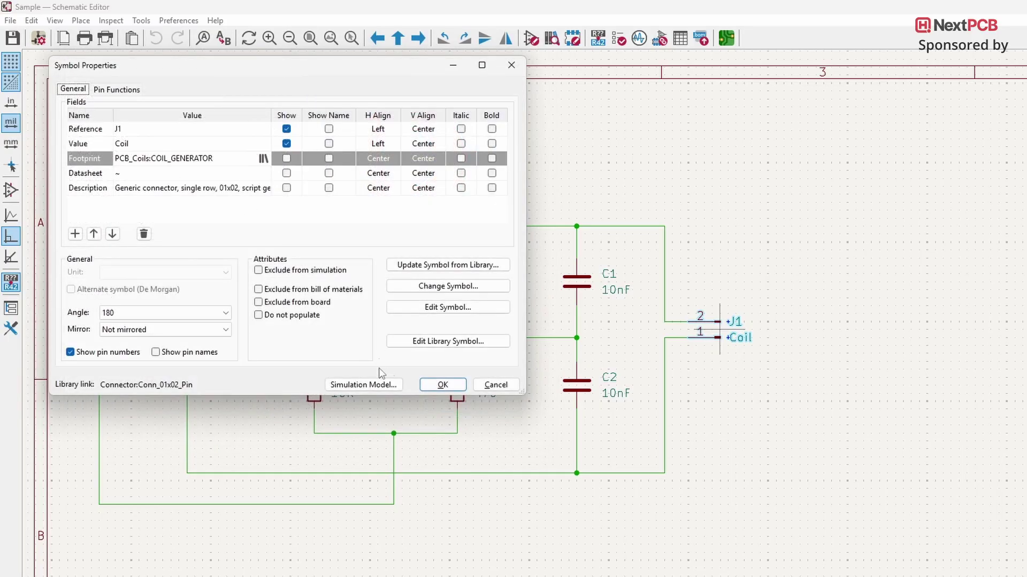
left_click(441, 385)
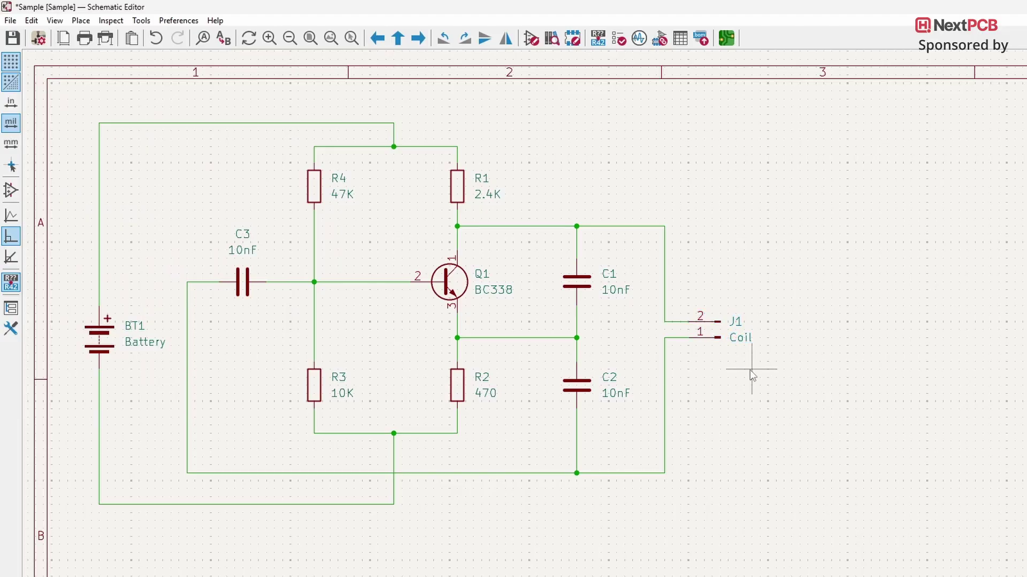
left_click(726, 38)
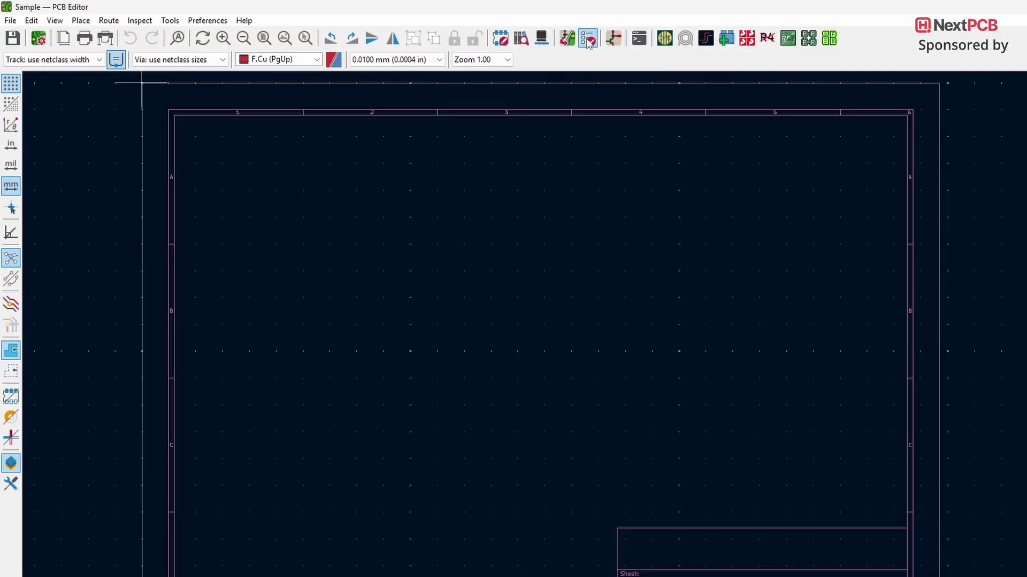
Update the PCB from the schematic and drop the new footprints onto the board.
left_click(566, 39)
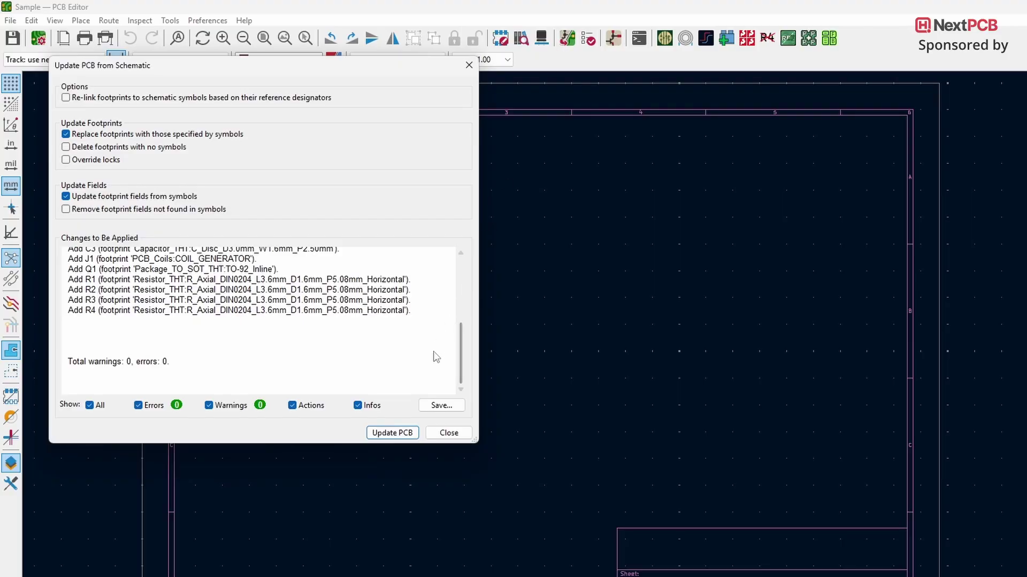
left_click(386, 433)
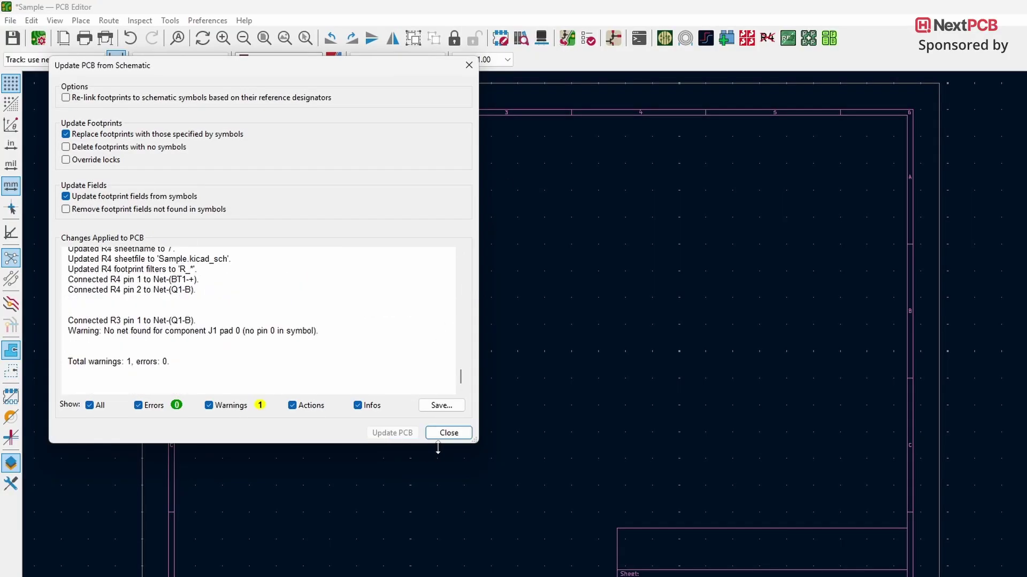
left_click(448, 433)
left_click(385, 257)
scroll(385, 256, "up", 5)
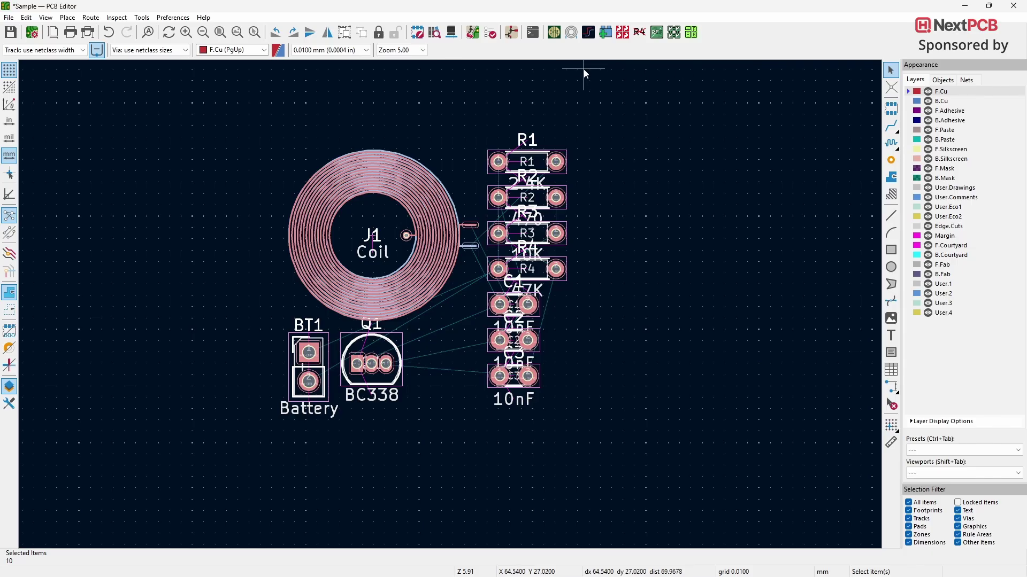
Move the resistors and capacitors into a right-hand column, with BT1 and Q1 beside it.
left_click_drag(470, 133, 658, 517)
left_click_drag(501, 166, 715, 166)
left_click_drag(275, 313, 466, 428)
left_click_drag(371, 363, 628, 445)
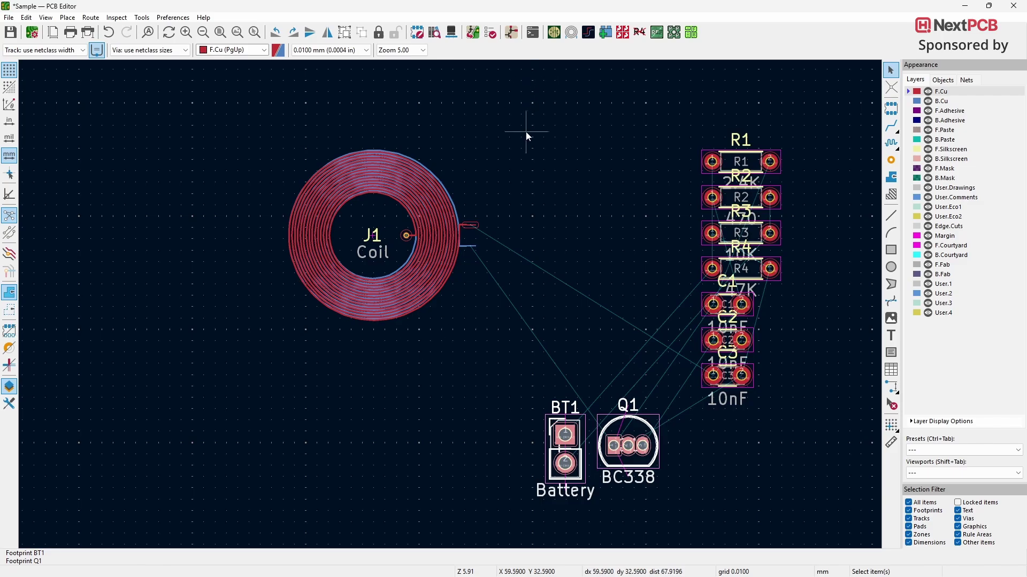
Move C3 next to the coil and route a track from the coil pad to C3's left pad.
left_click(452, 32)
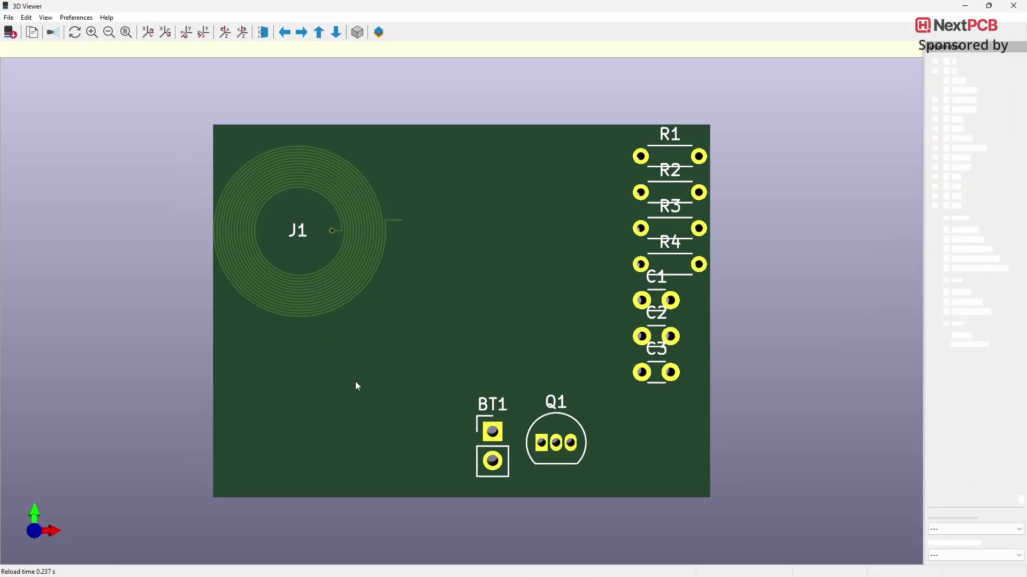
left_click_drag(358, 295, 689, 352)
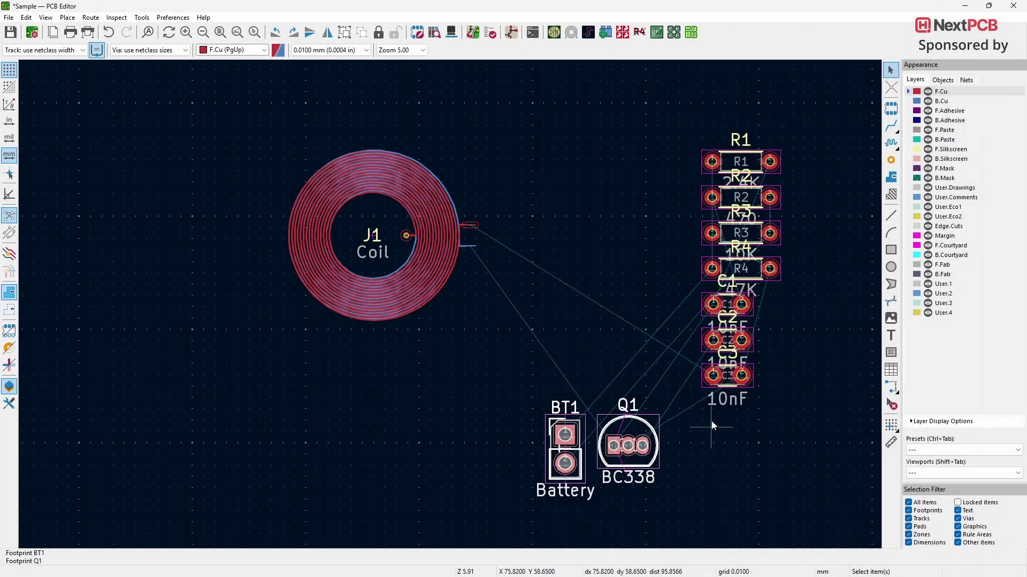
left_click_drag(722, 383, 524, 204)
key("x")
left_click(470, 225)
left_click(516, 196)
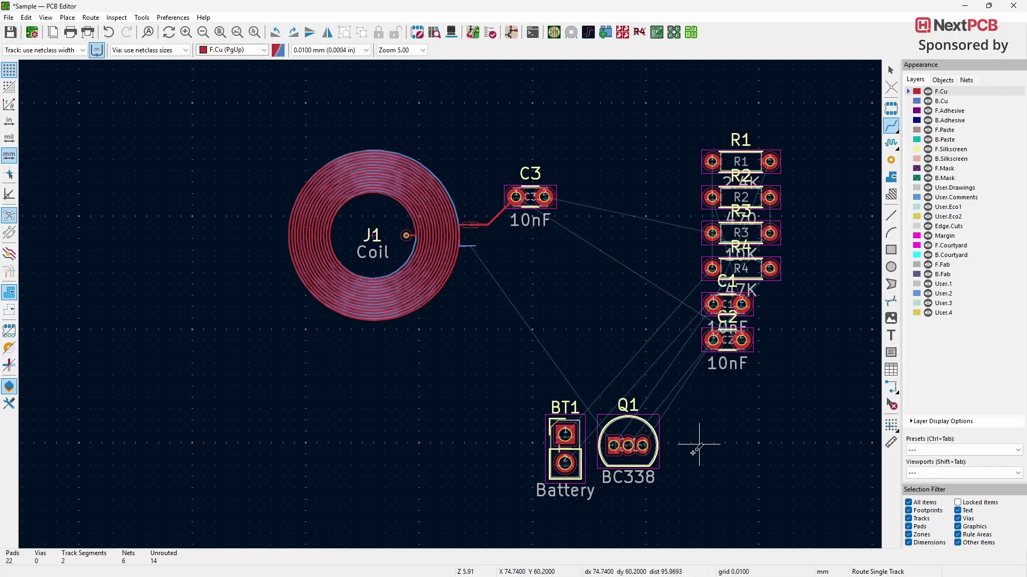
left_click(890, 70)
Place Q1 rotated beside the coil and route a track from the coil's outer end to Q1's top pad.
left_click_drag(628, 446, 532, 267)
key("r")
key("x")
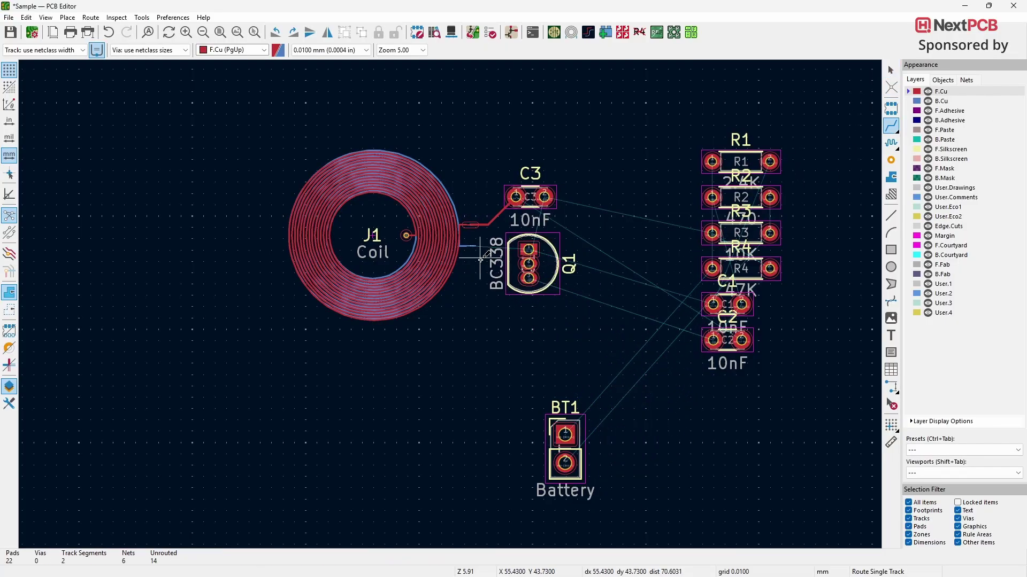
left_click(476, 245)
left_click(528, 250)
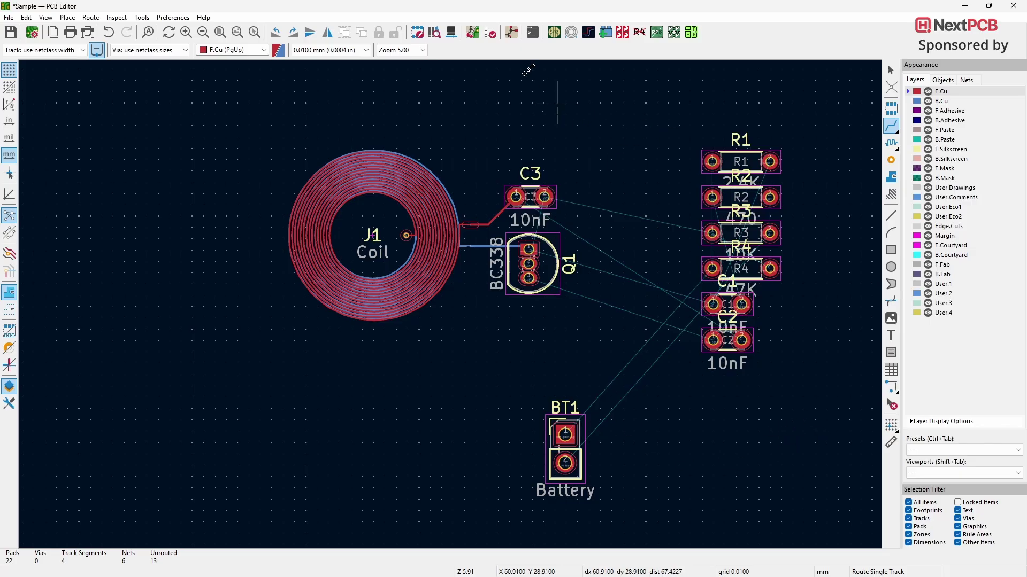
Inspect the routed board from several angles in the 3D Viewer.
left_click(451, 32)
left_click_drag(451, 338, 432, 309)
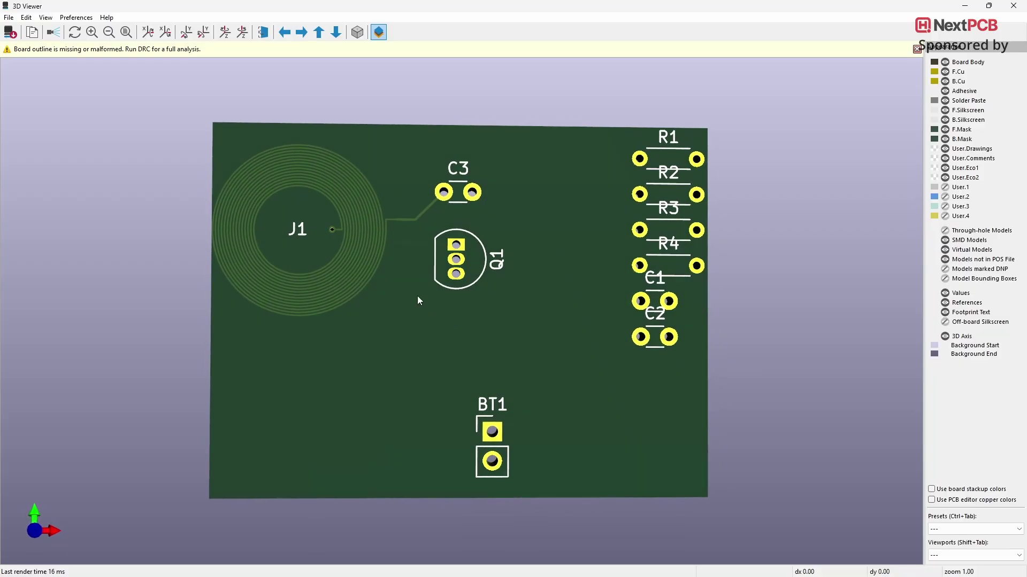
left_click_drag(383, 210, 800, 392)
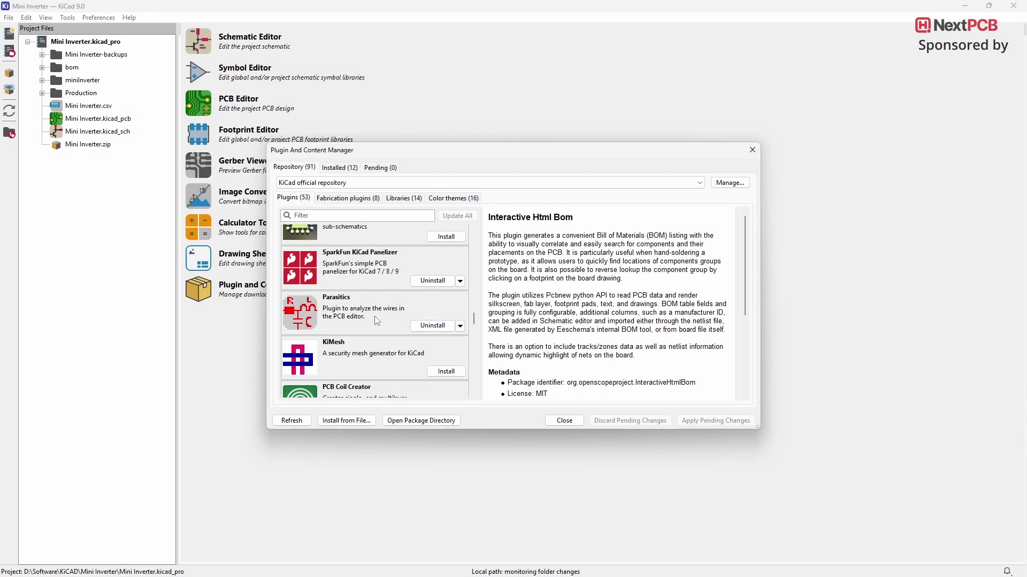
Select Parasitics in the Plugins list to view its description.
left_click(377, 321)
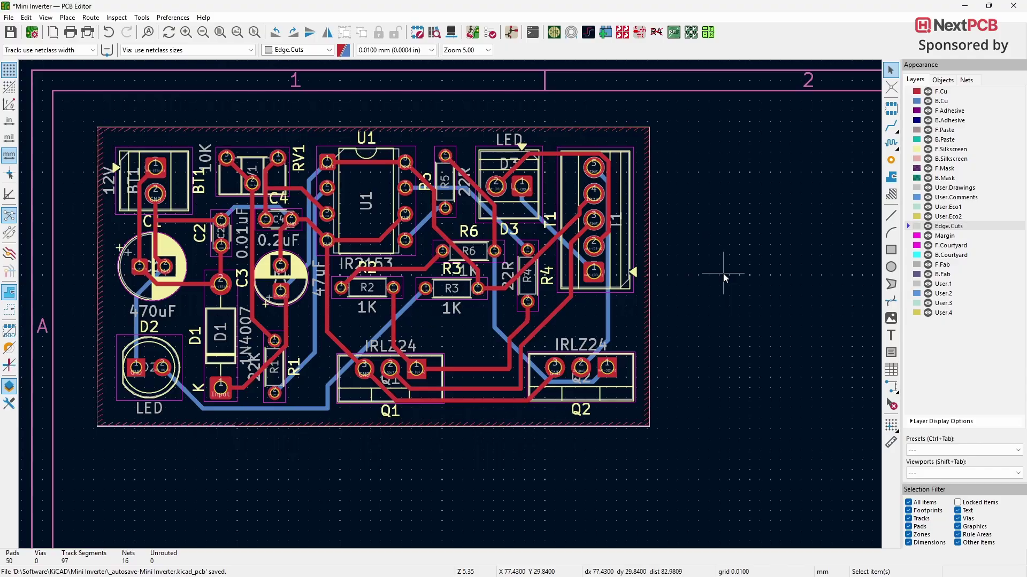
Analyse Q1 pad 3 to Q2 pad 3 with Parasitics: 20.990 mm, about 25.188 mOhm.
left_click(369, 372)
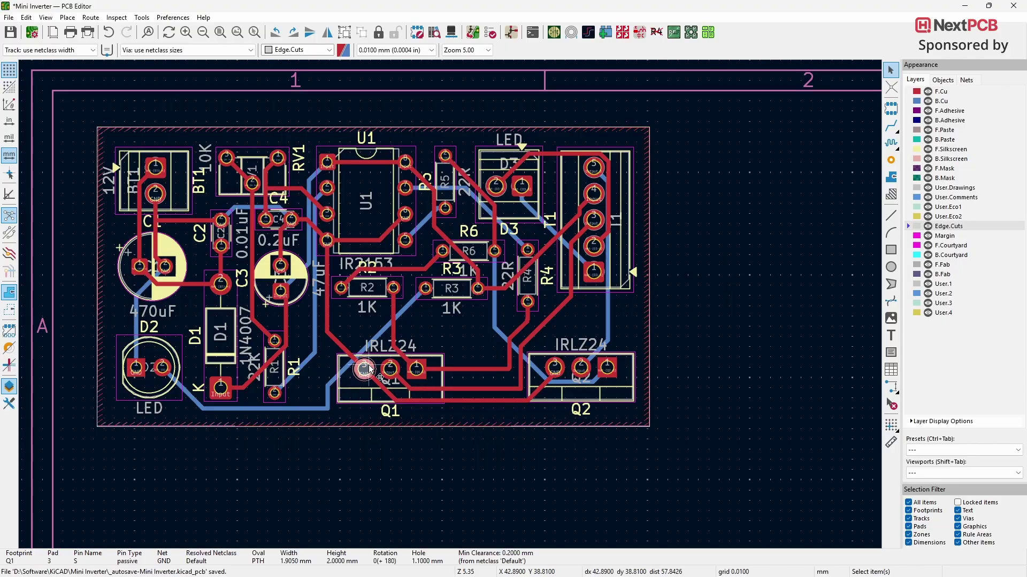
left_click(556, 367, "shift")
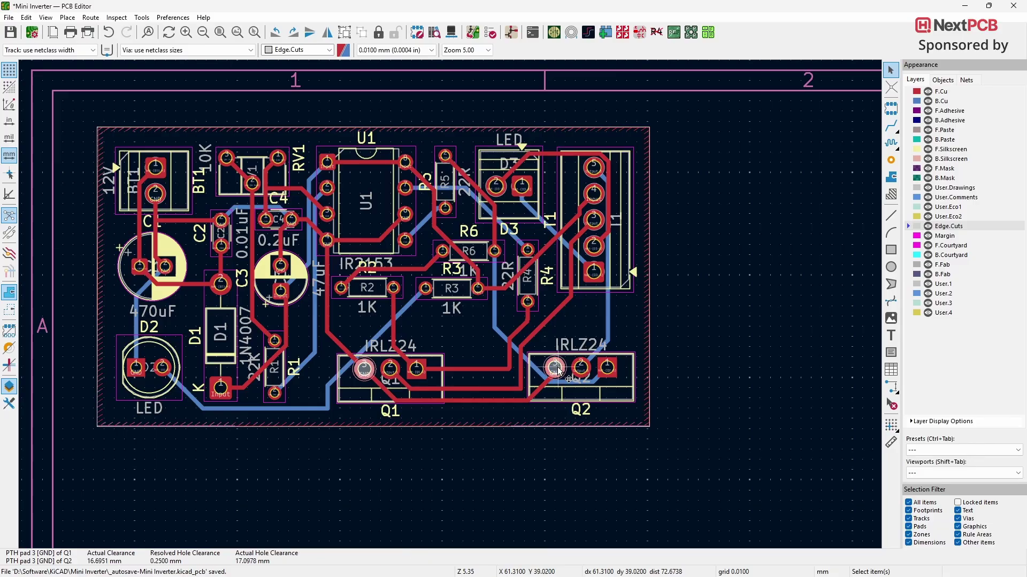
left_click(640, 32)
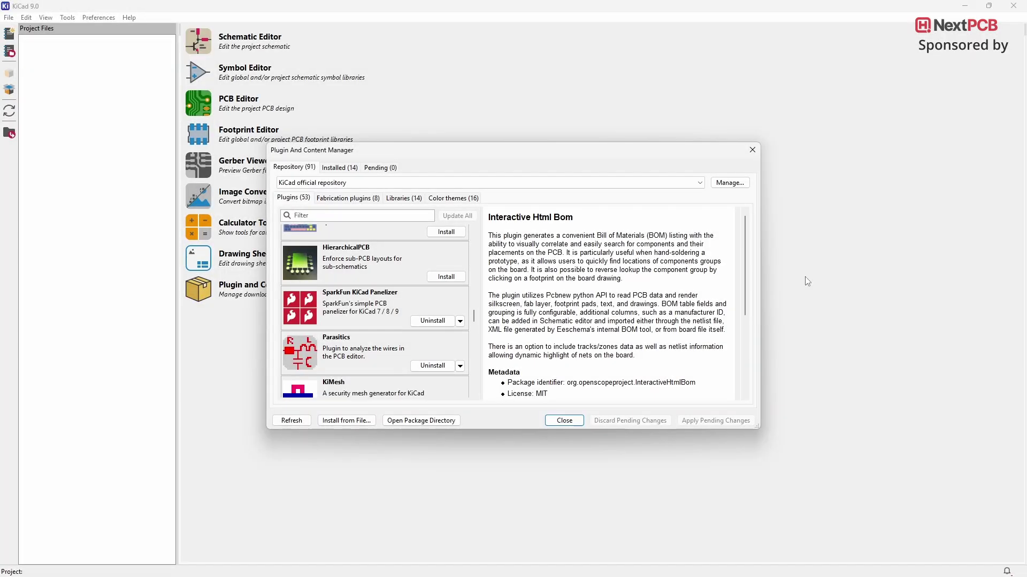
Select SparkFun KiCad Panelizer in Plugin and Content Manager to view its details.
left_click(384, 322)
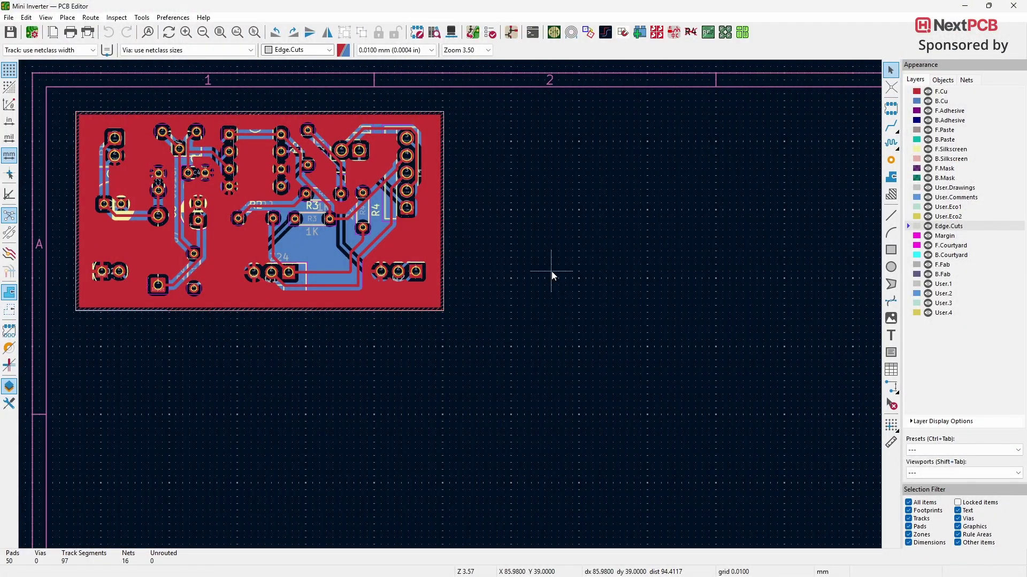
Set the panelizer to millimetres with a 200 × 100 mm maximum panel size.
left_click(658, 33)
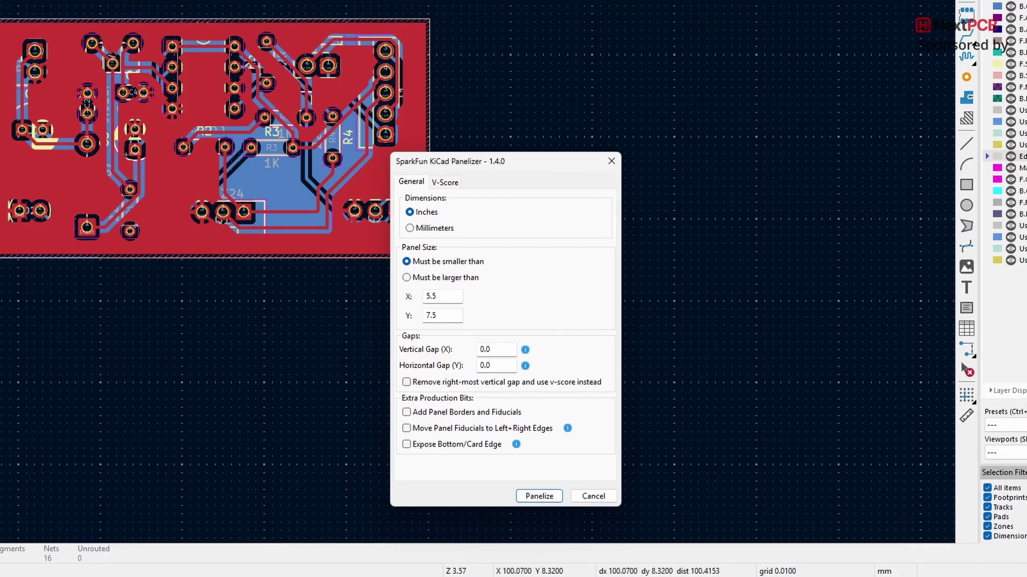
left_click(410, 228)
double_click(455, 294)
type("200")
double_click(449, 316)
type("100")
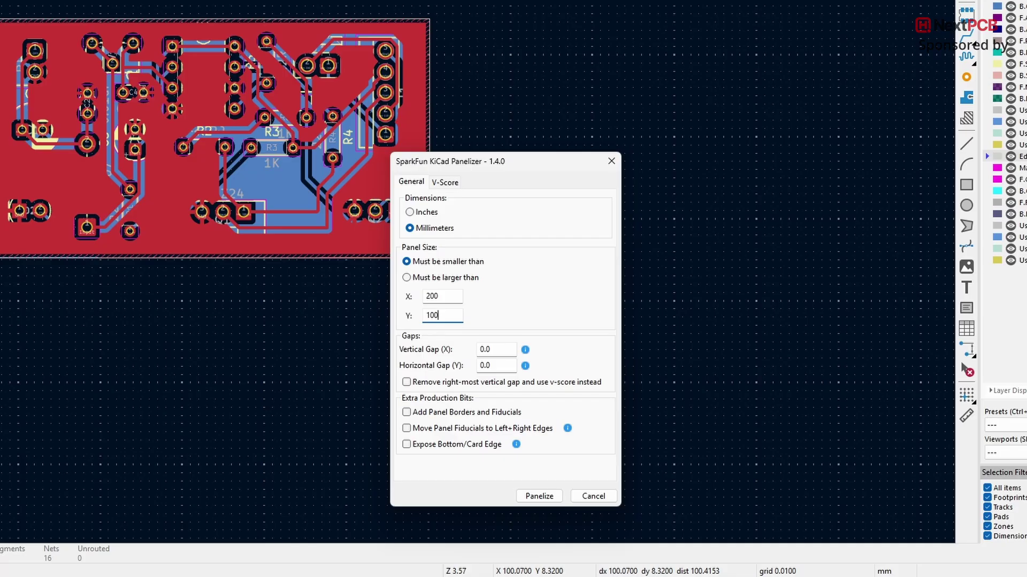
Add panel borders and fiducials, then save and panelize the board.
left_click(406, 413)
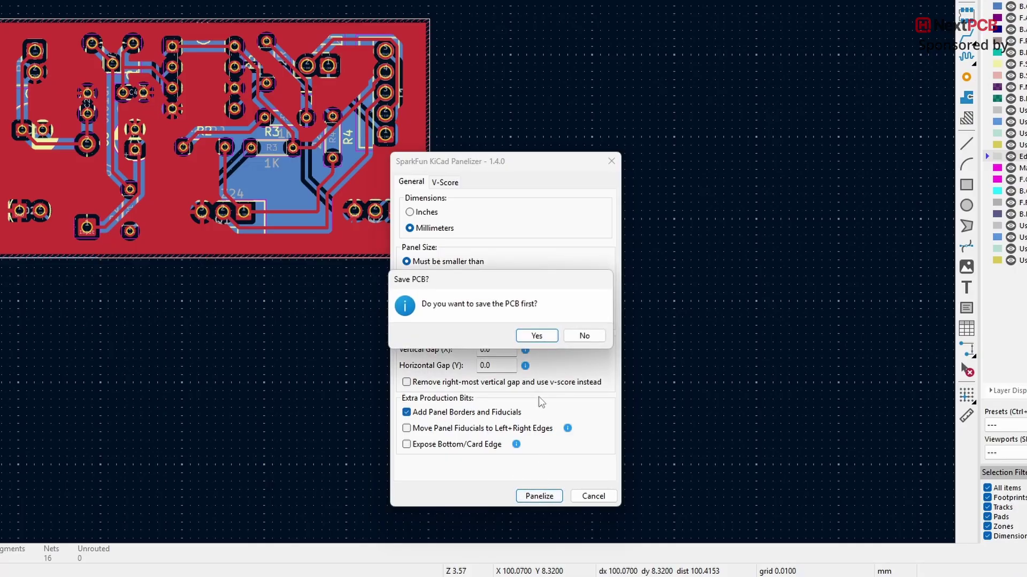
left_click(536, 336)
left_click(575, 340)
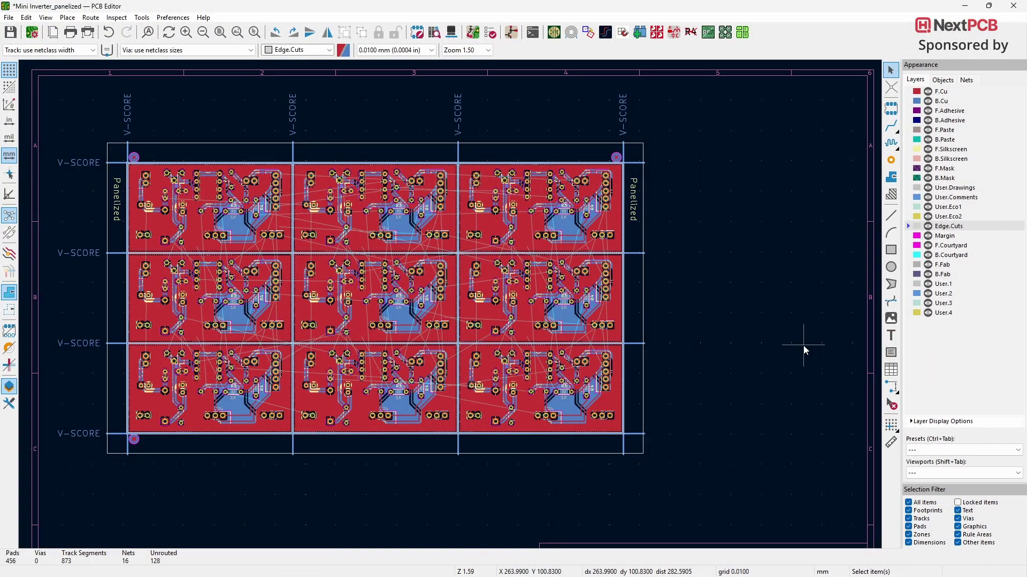
Render the 3×3 Mini Inverter panel with its V-score lines and fiducials in the 3D Viewer.
left_click(452, 33)
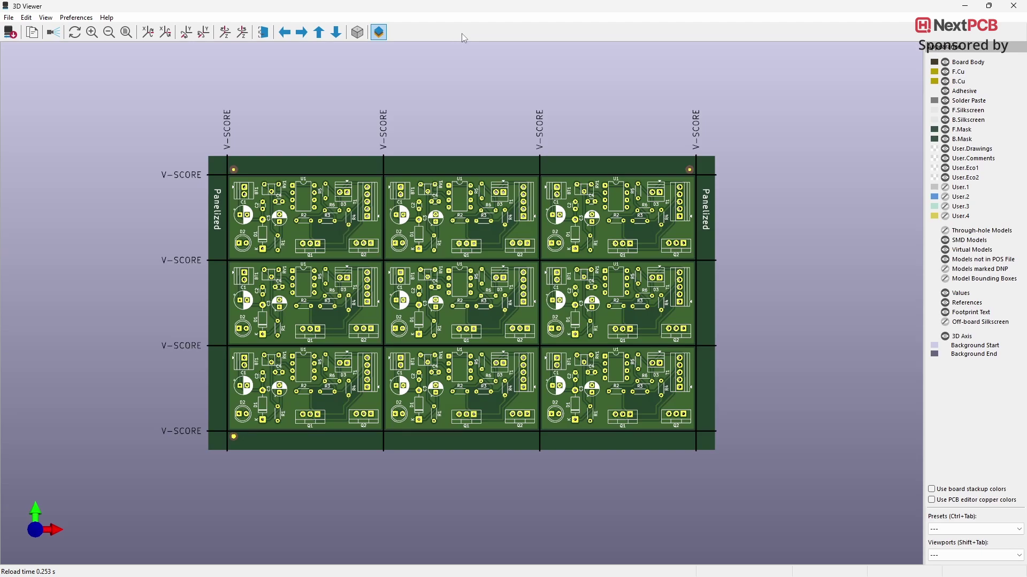